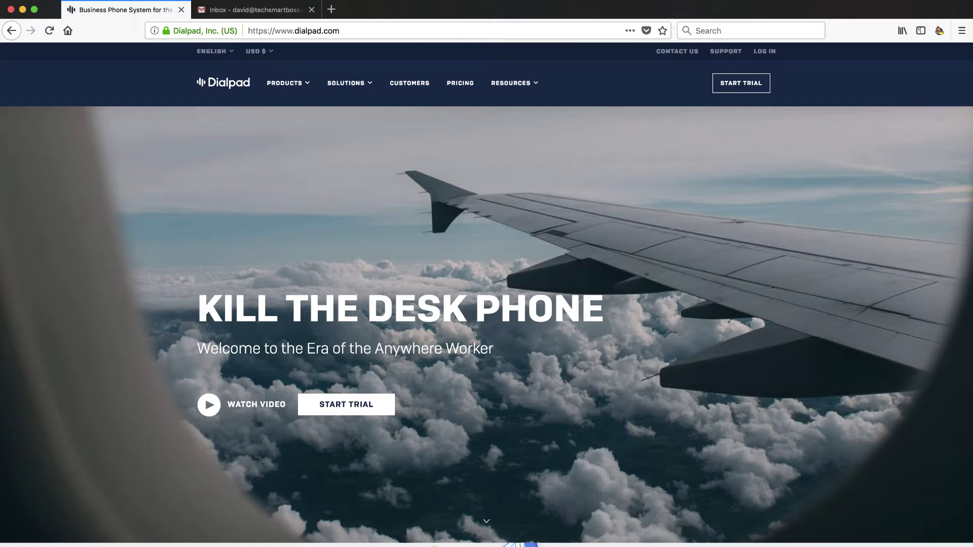
# Step: Browse the Dialpad Free product page, then bring up the Free, Standard, Pro and Enterprise pricing plans
pyautogui.click(591, 397)
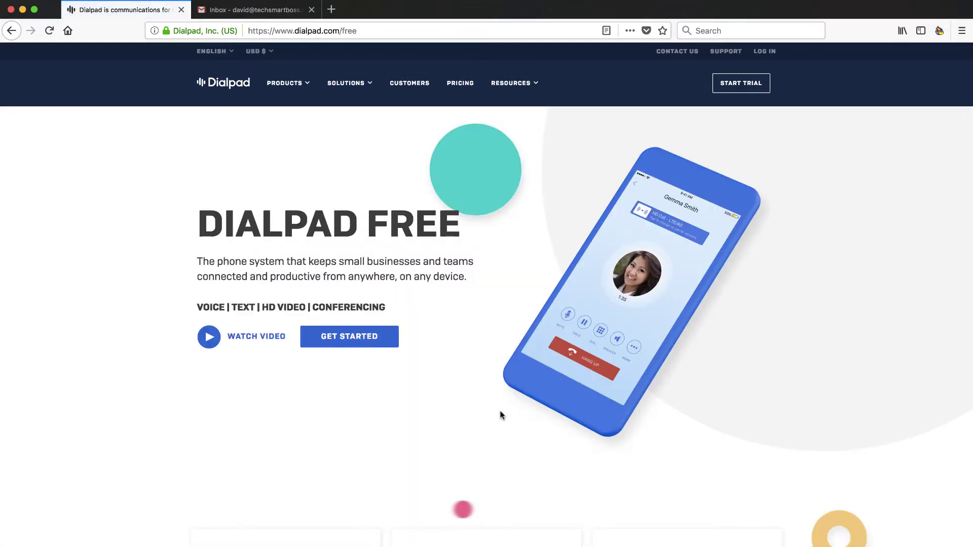
pyautogui.scroll(-5, 499, 414)
pyautogui.scroll(-15, 500, 415)
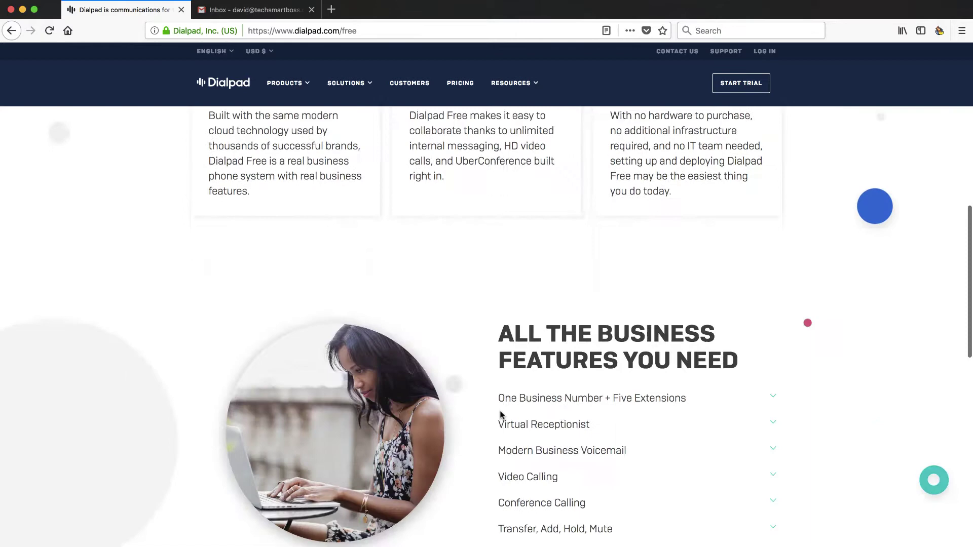
pyautogui.scroll(3, 501, 416)
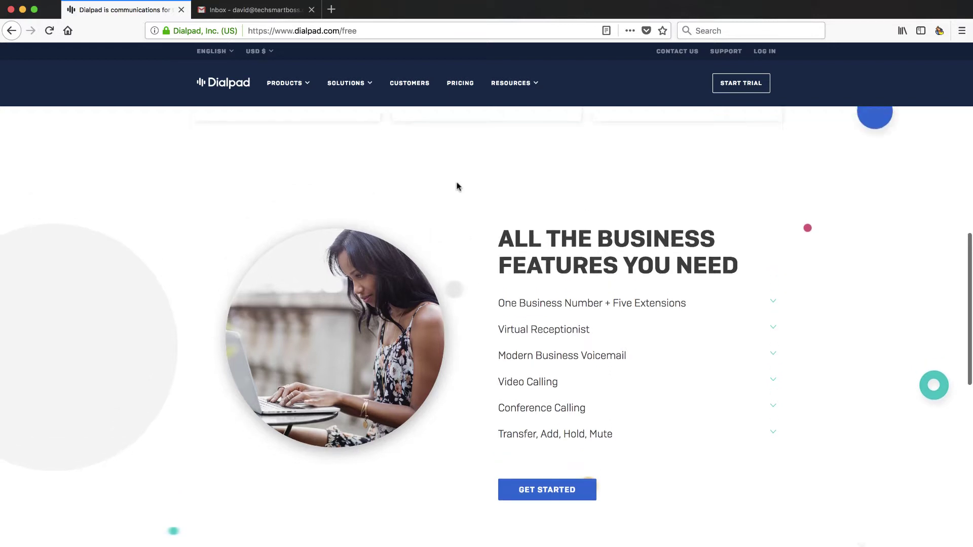
pyautogui.scroll(2, 456, 187)
pyautogui.click(462, 90)
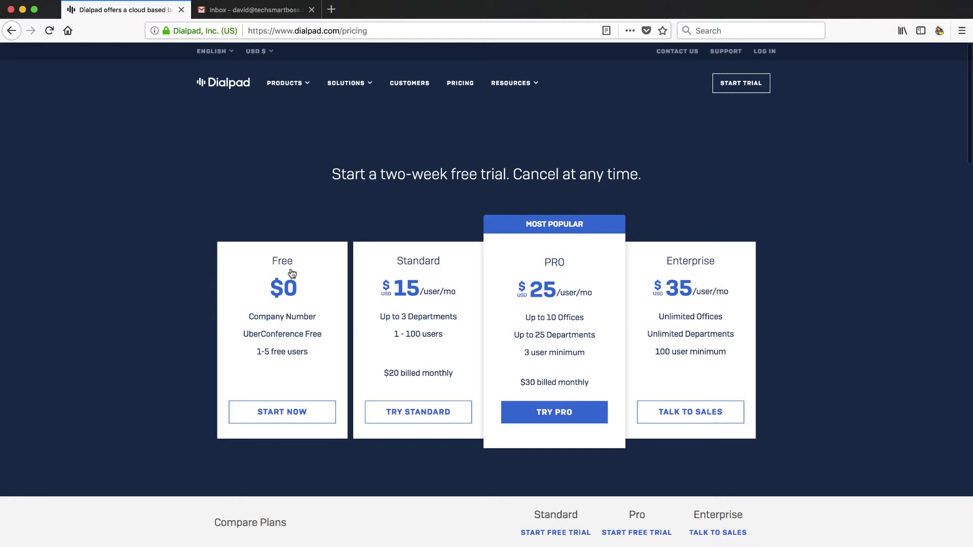
# Step: Start a Free plan sign-up with the company Google account and allow Dialpad access to its contacts
pyautogui.click(279, 414)
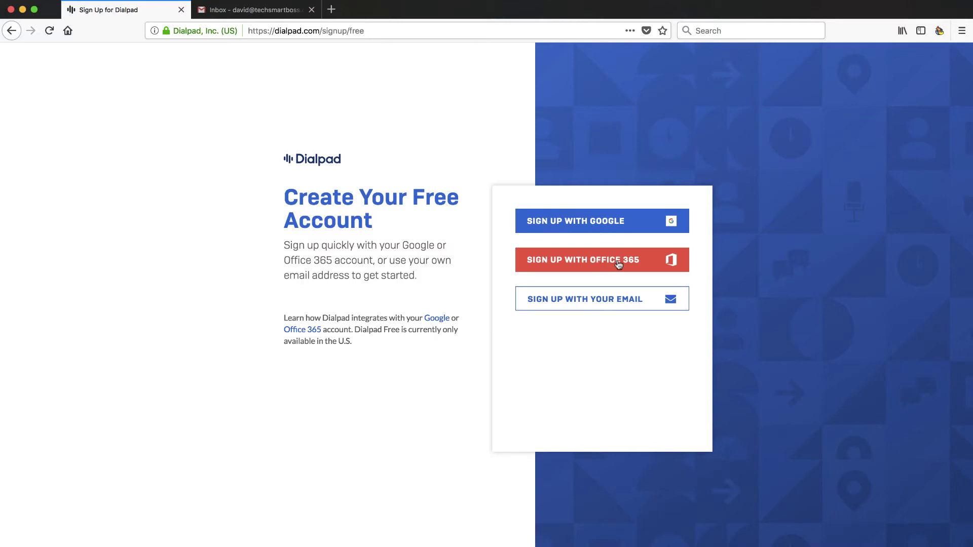
pyautogui.click(604, 224)
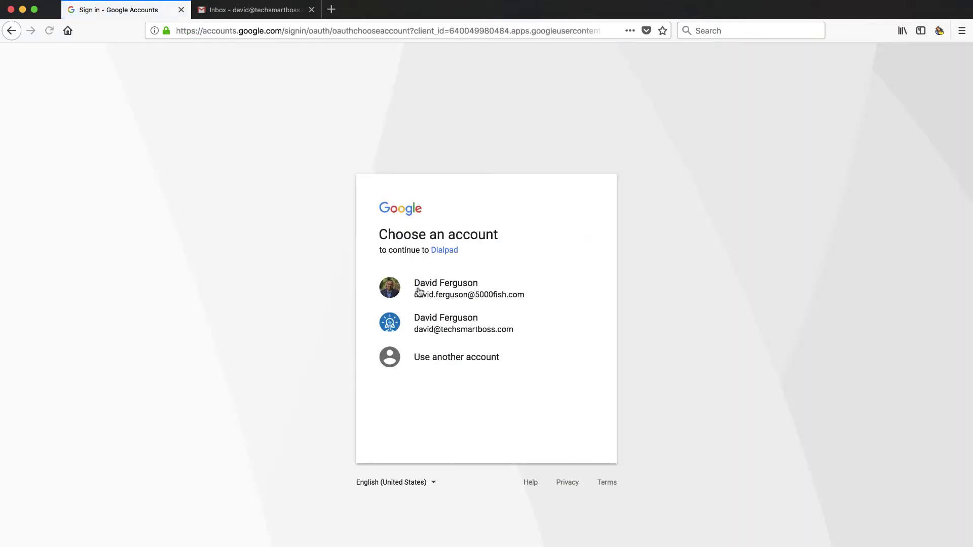
pyautogui.click(447, 322)
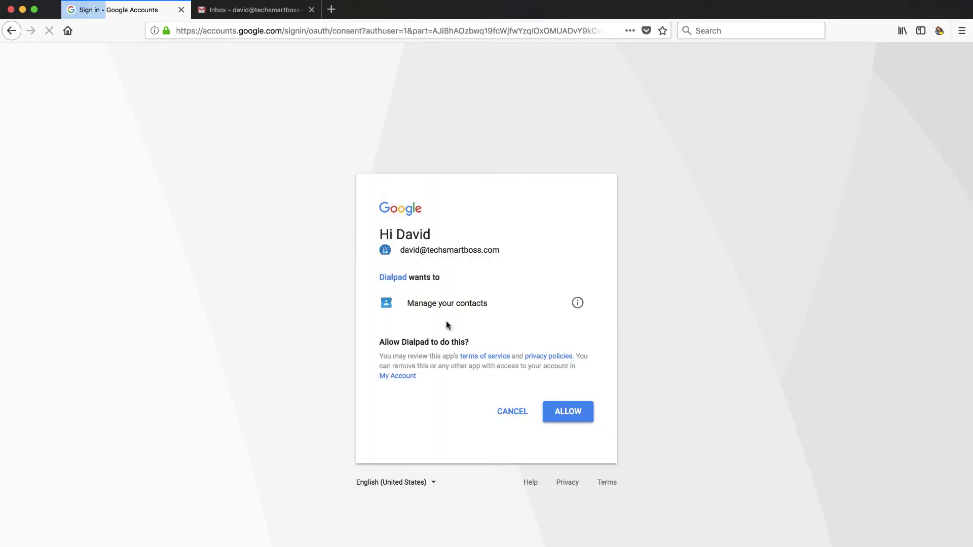
pyautogui.click(565, 410)
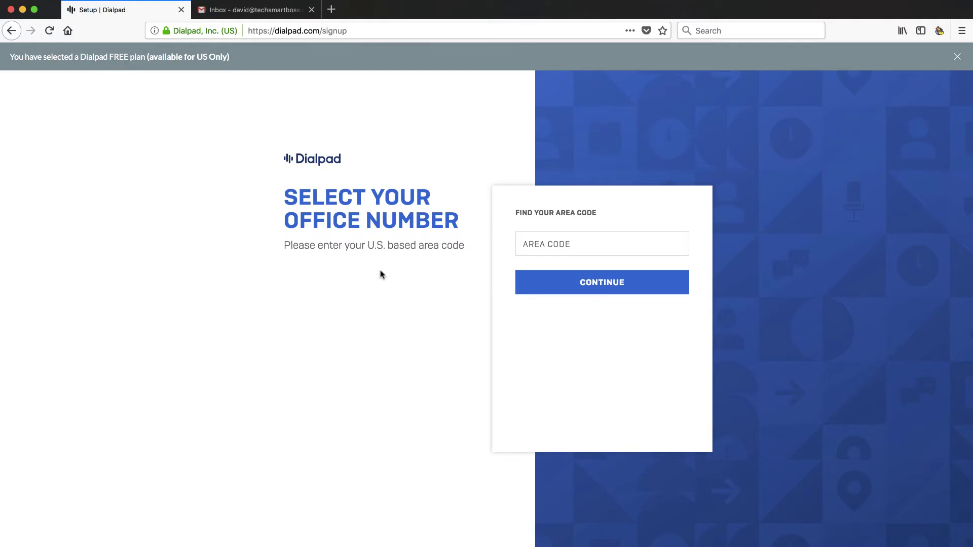
# Step: Reserve an office number in the 703 area code and accept the suggested number
pyautogui.click(541, 244)
pyautogui.write('703')
pyautogui.click(599, 283)
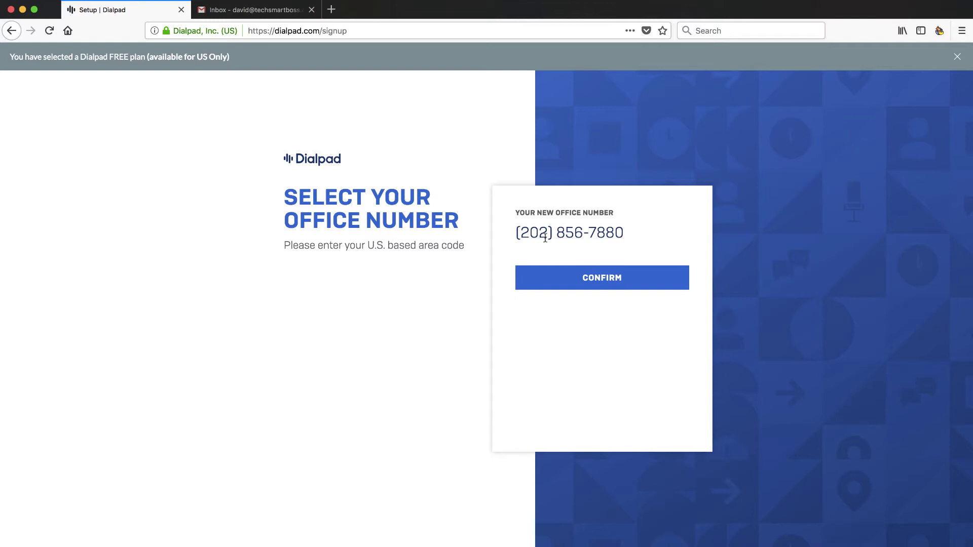
pyautogui.click(592, 279)
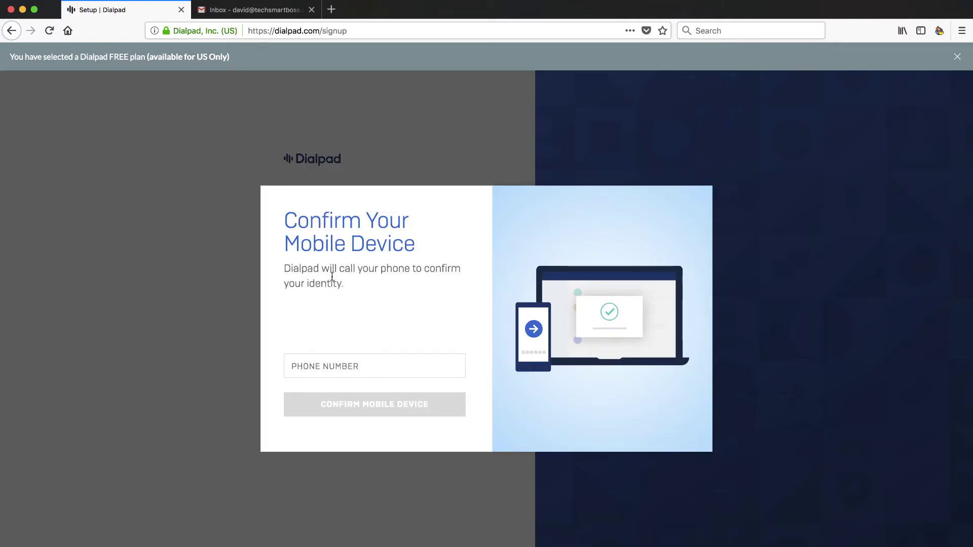
# Step: Enter the owner's mobile number and confirm it through Dialpad's verification call
pyautogui.click(331, 364)
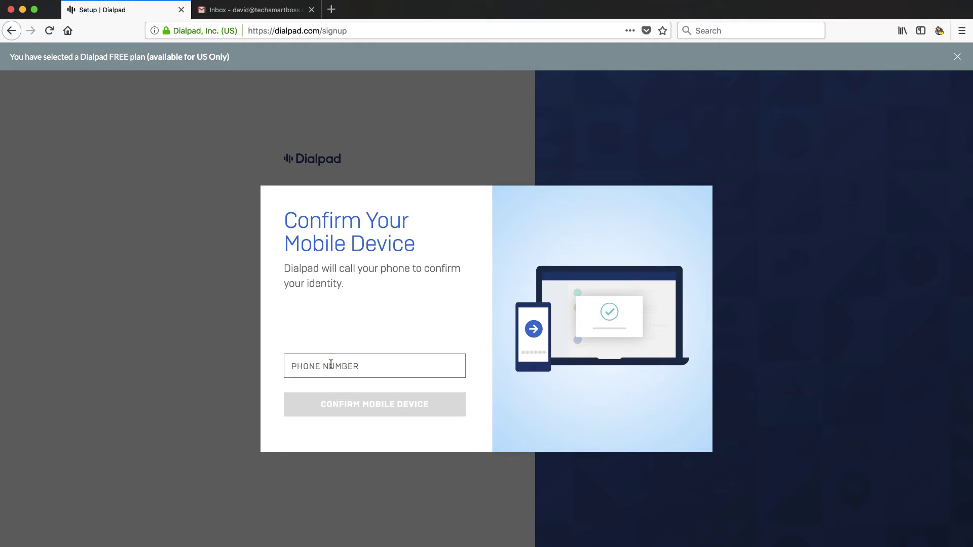
pyautogui.write('1')
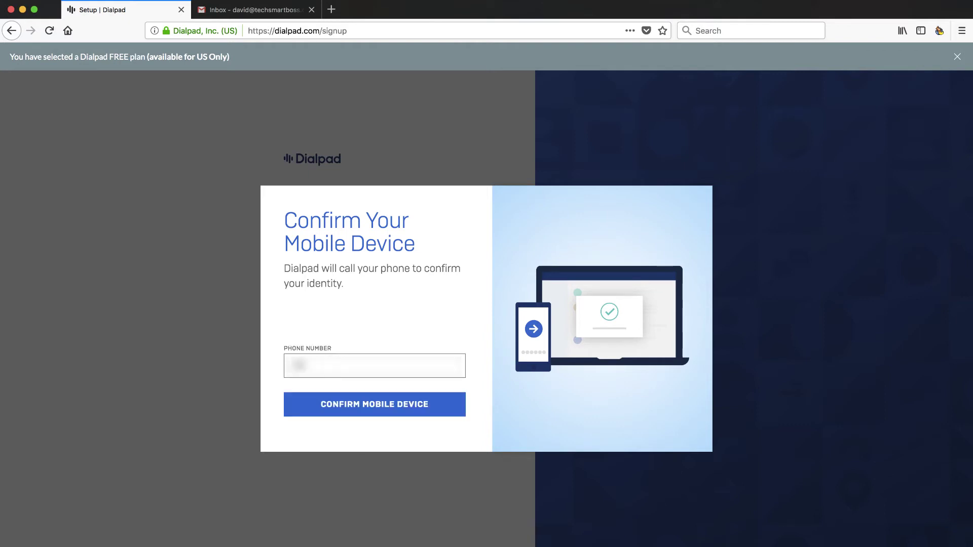
pyautogui.write('5551234')
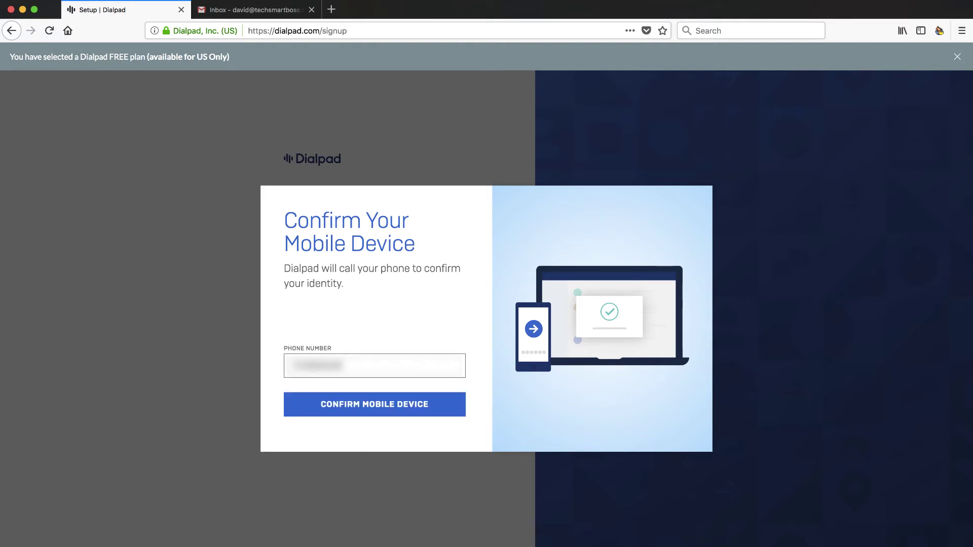
pyautogui.click(382, 408)
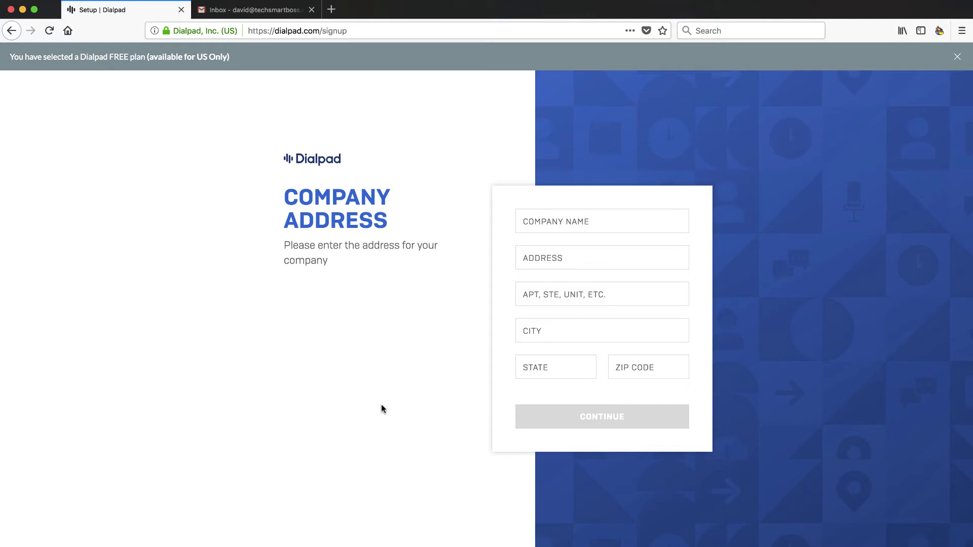
# Step: Enter the company name Tech Smart Boss with its street address and suite
pyautogui.click(541, 226)
pyautogui.write('R')
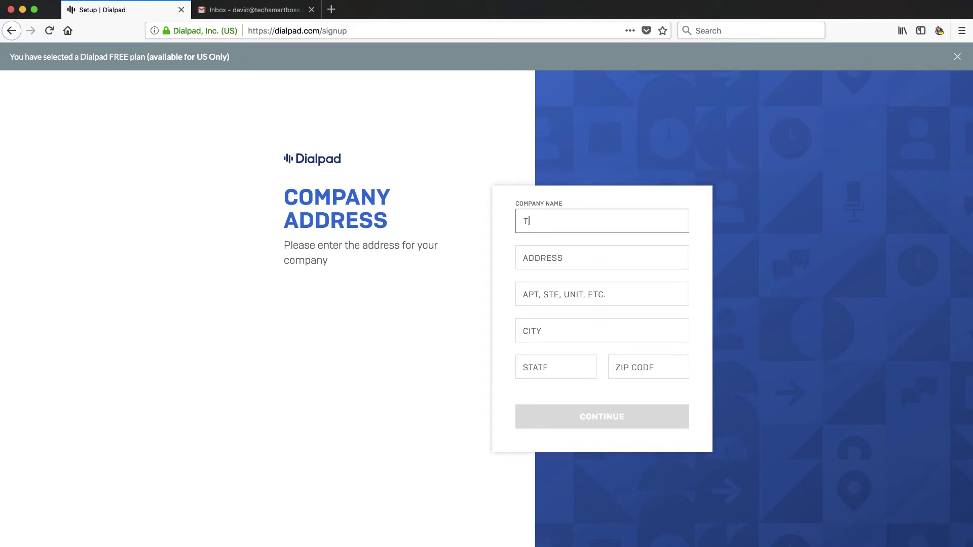
pyautogui.write('ech Smna')
pyautogui.write(' Boss')
pyautogui.click(544, 259)
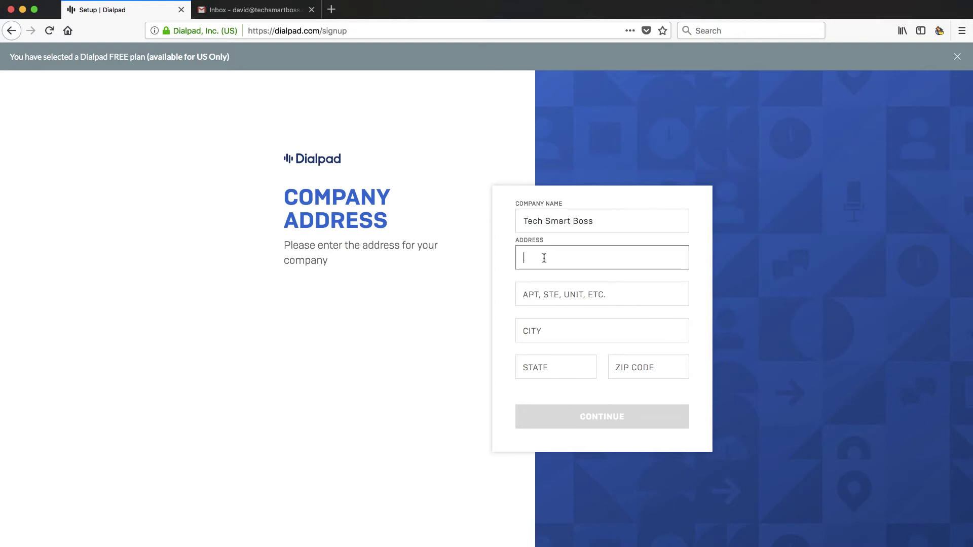
pyautogui.write('2201 Cooperative Drive')
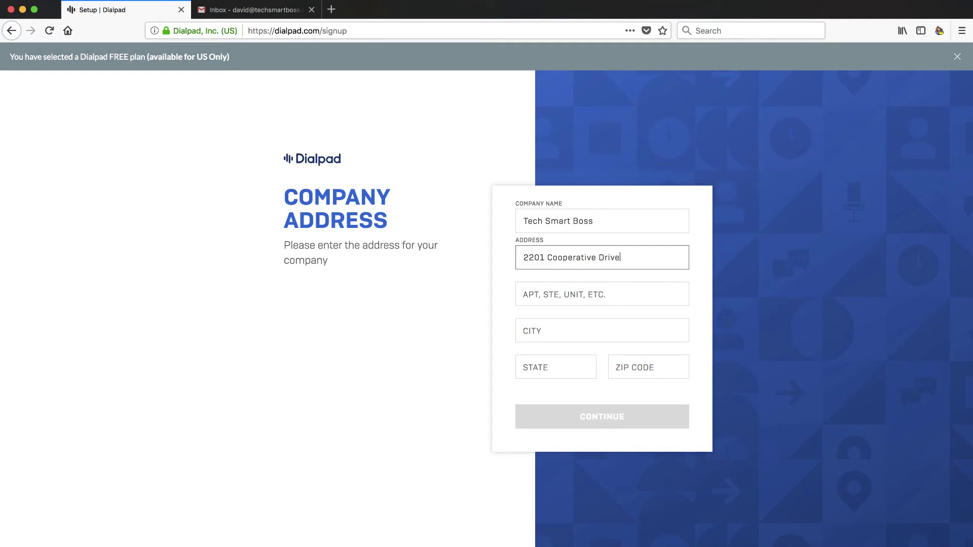
pyautogui.click(539, 293)
pyautogui.write('Suite 600')
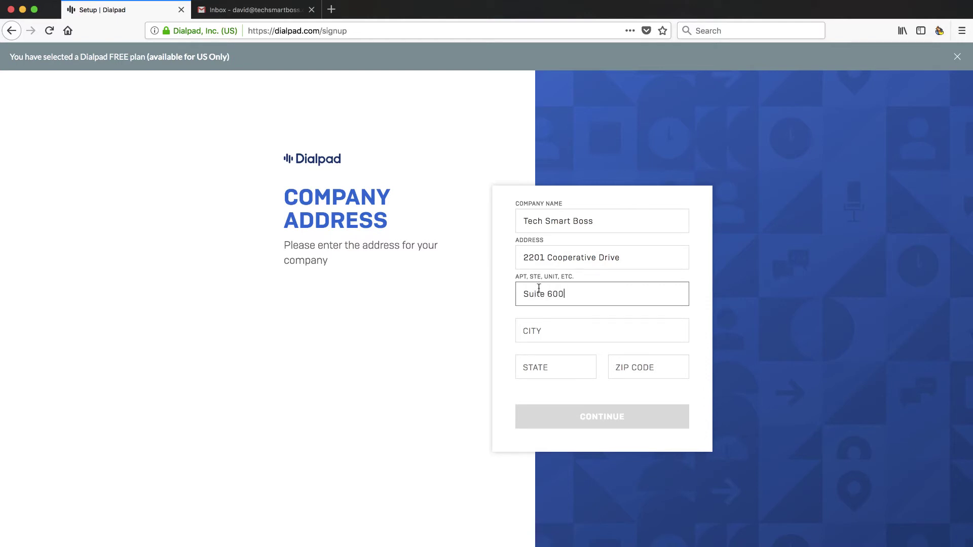
# Step: Fill in the company's city, state and ZIP code, then submit the address for verification
pyautogui.click(547, 328)
pyautogui.write('Herndon')
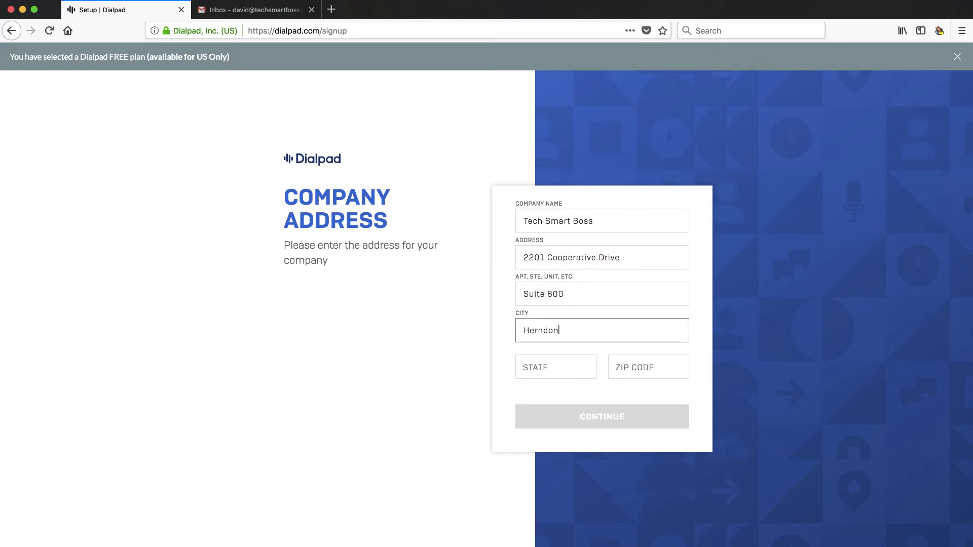
pyautogui.click(555, 367)
pyautogui.write('VA')
pyautogui.click(648, 367)
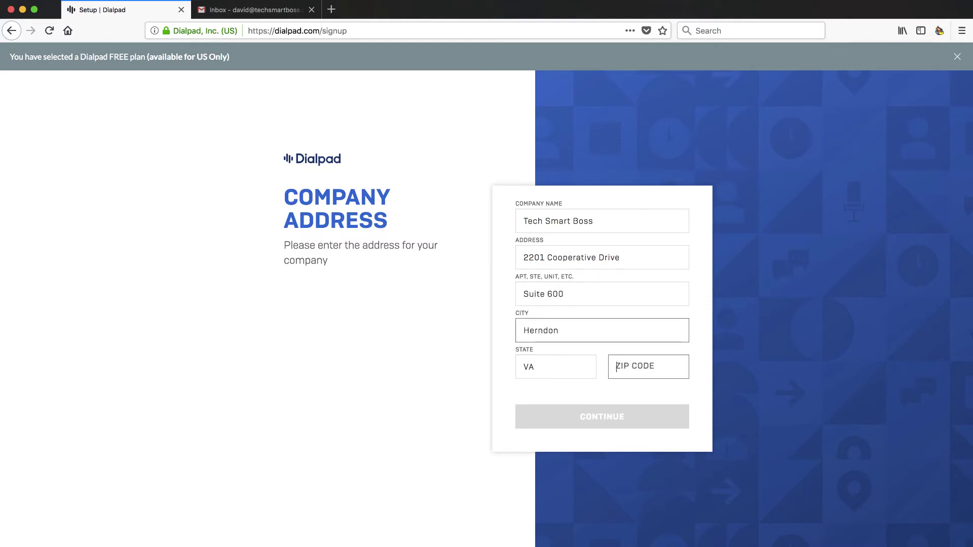
pyautogui.write('20171')
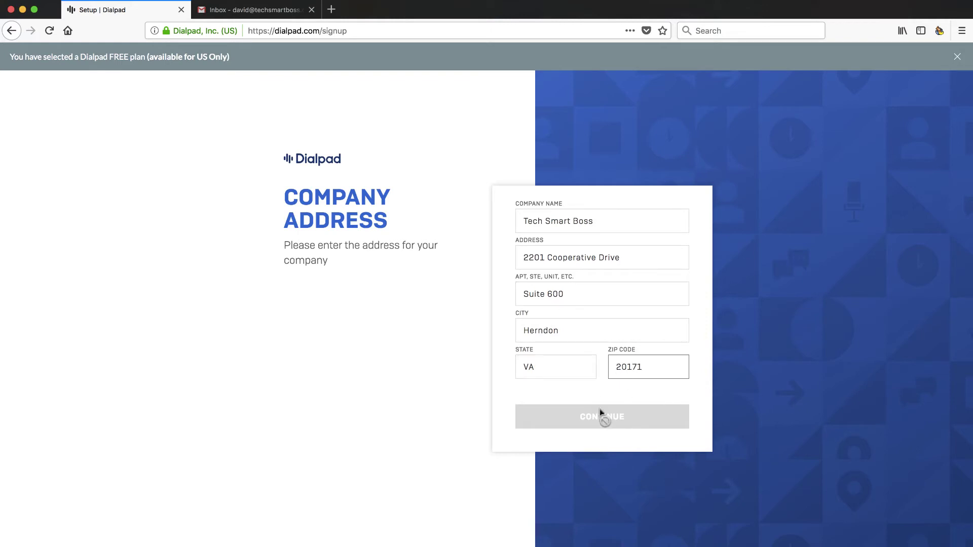
pyautogui.click(586, 328)
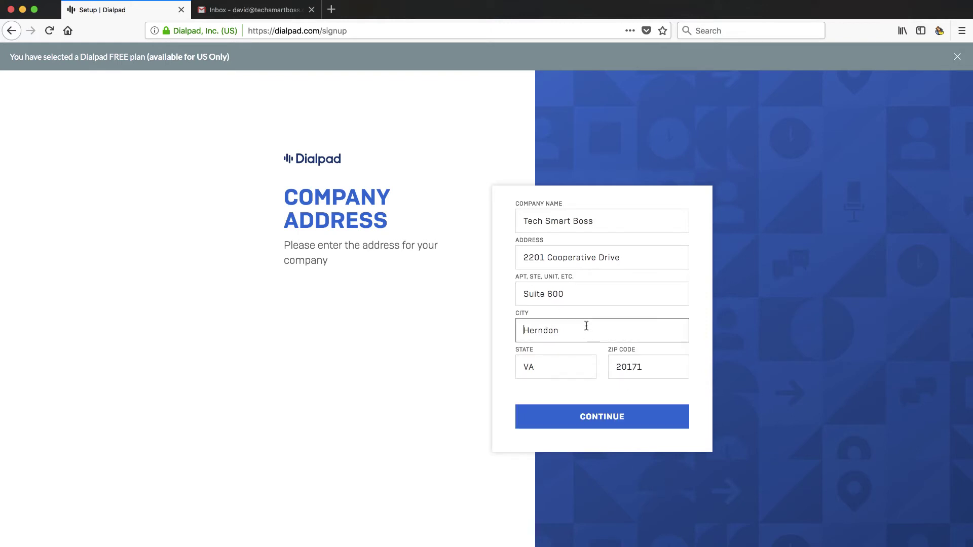
pyautogui.click(608, 417)
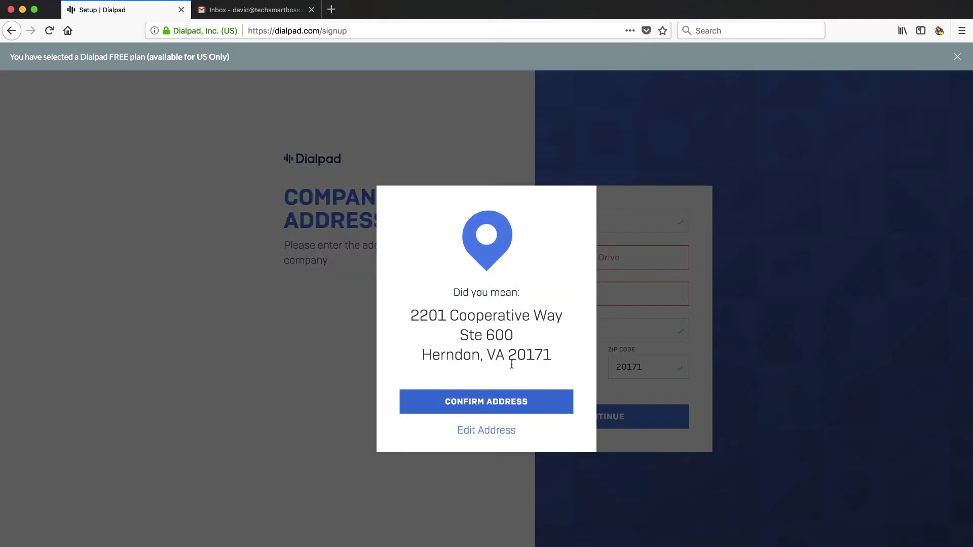
# Step: Accept the suggested address and agree to all three Terms of Service to finish sign-up
pyautogui.click(479, 405)
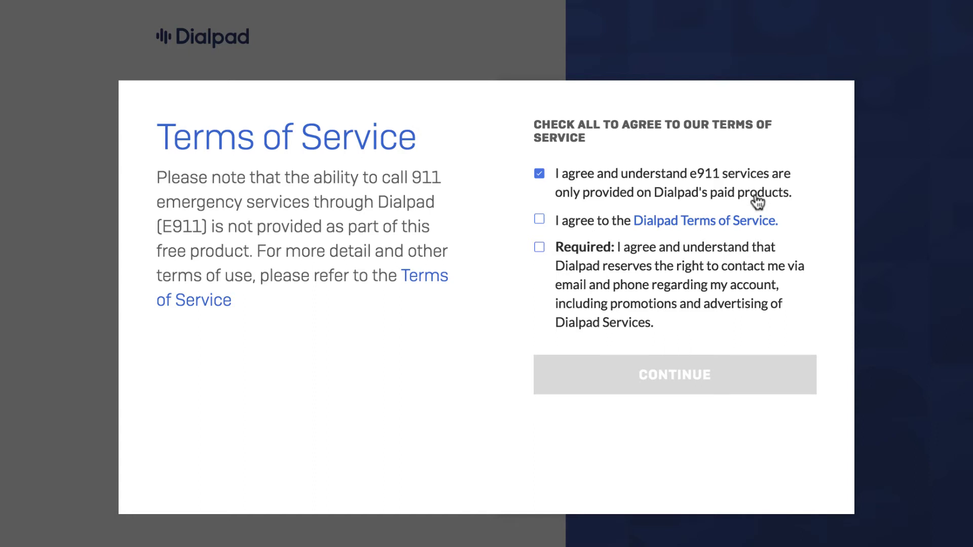
pyautogui.click(539, 220)
pyautogui.click(538, 246)
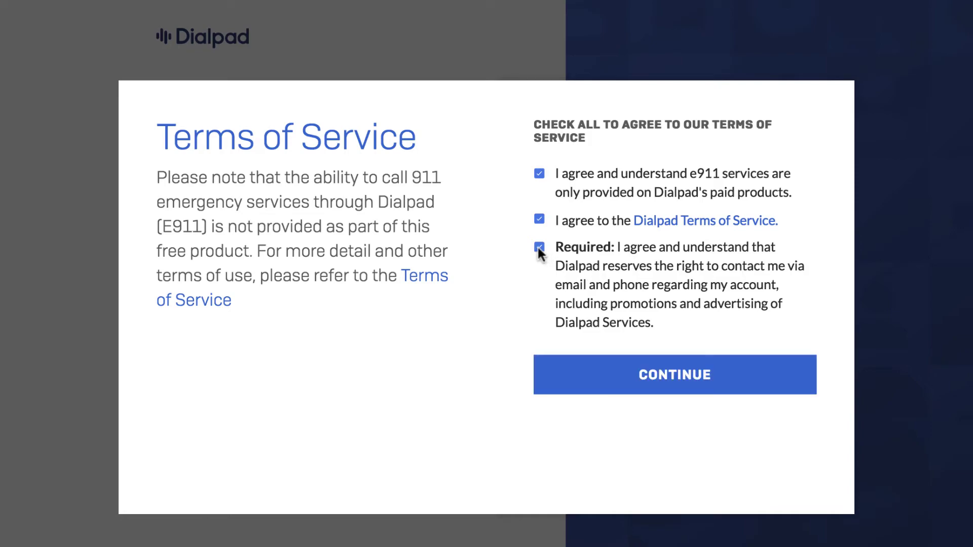
pyautogui.click(649, 364)
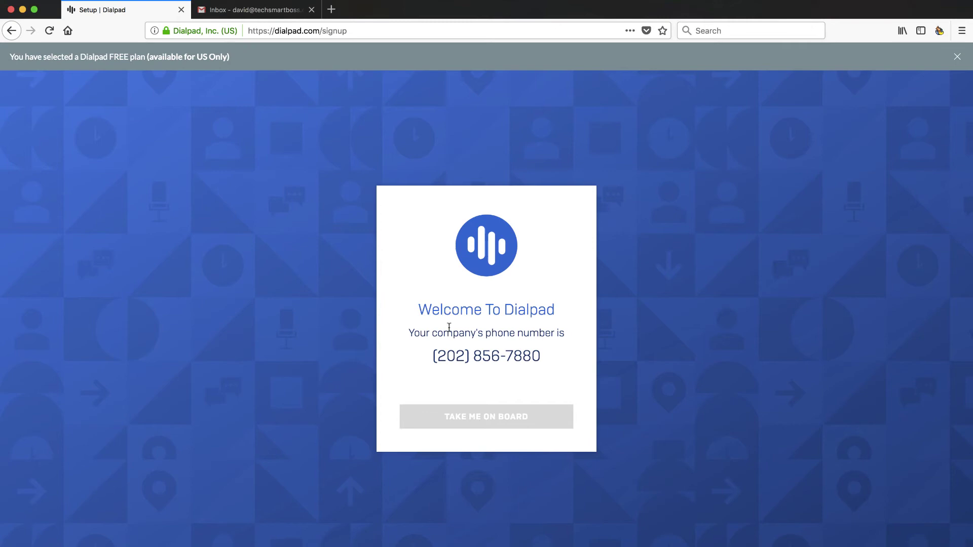
# Step: Enter the new Dialpad account through Take Me On Board
pyautogui.click(491, 420)
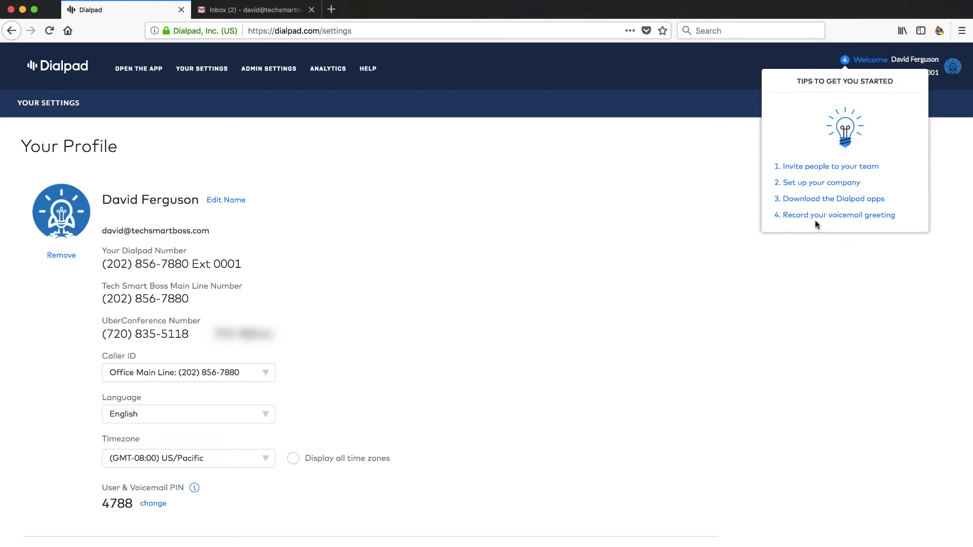
# Step: Dismiss the getting-started tips and reveal the advanced Voicemail and Missed Calls options
pyautogui.click(552, 235)
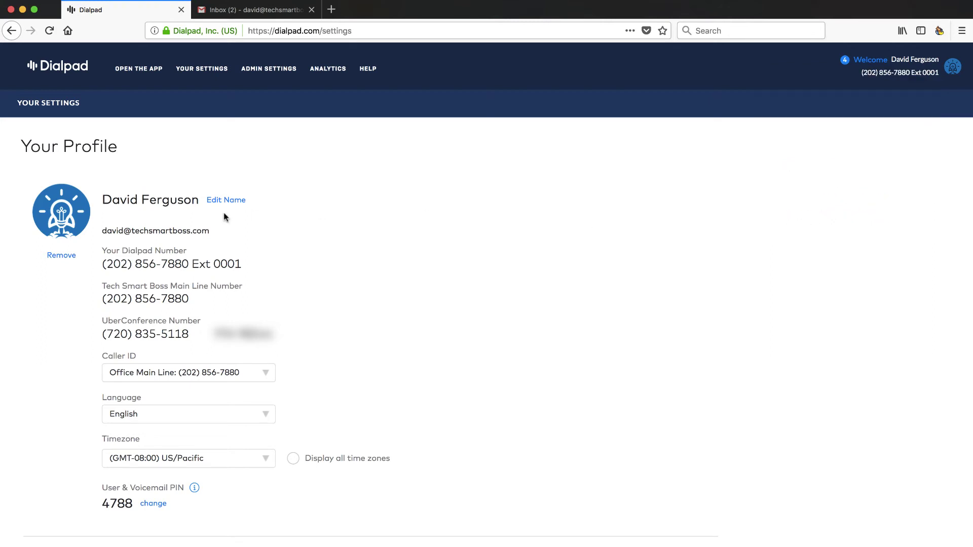
pyautogui.scroll(-2, 223, 271)
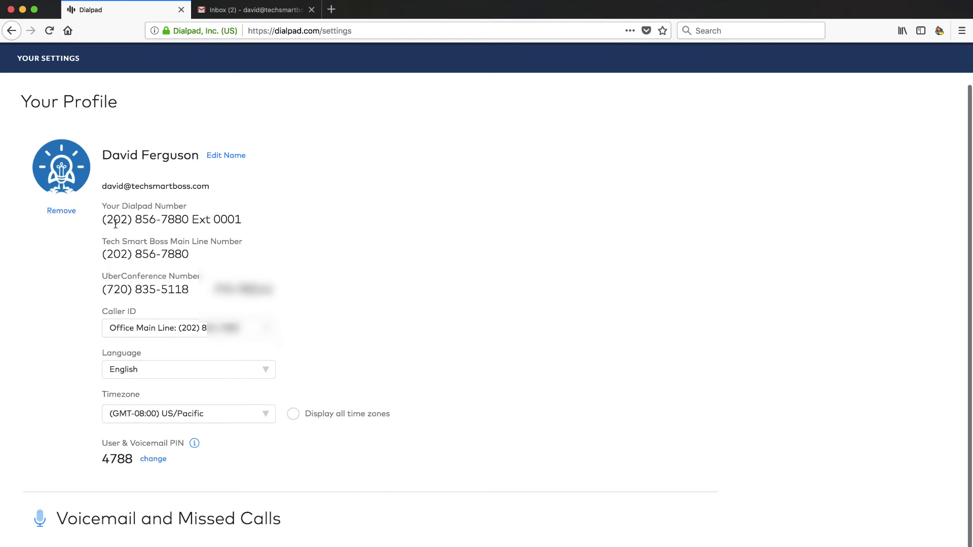
pyautogui.scroll(-1, 154, 250)
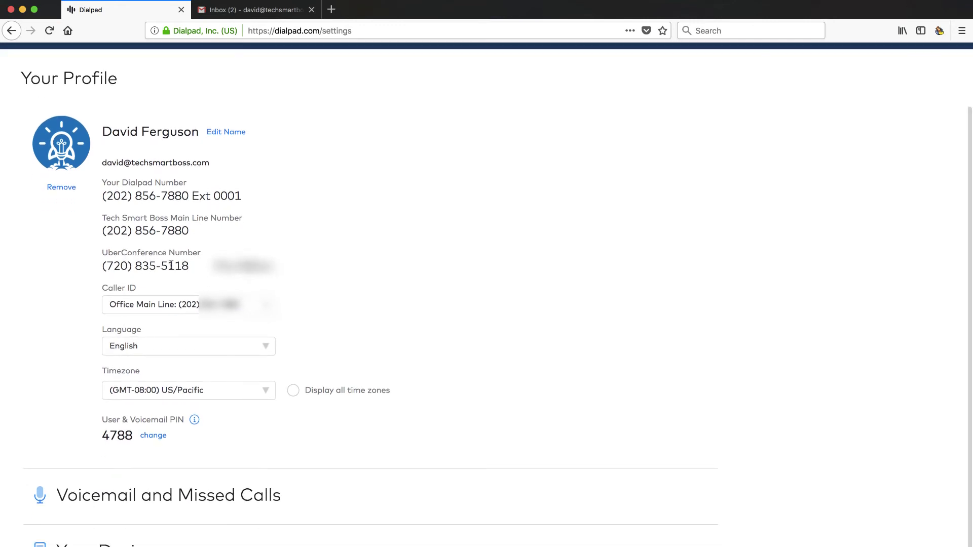
pyautogui.moveTo(185, 276)
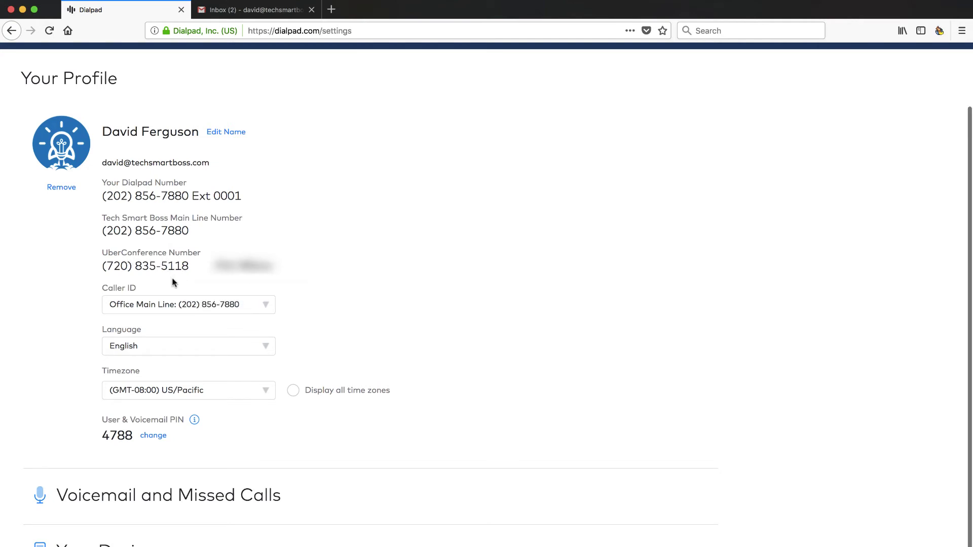
pyautogui.click(144, 495)
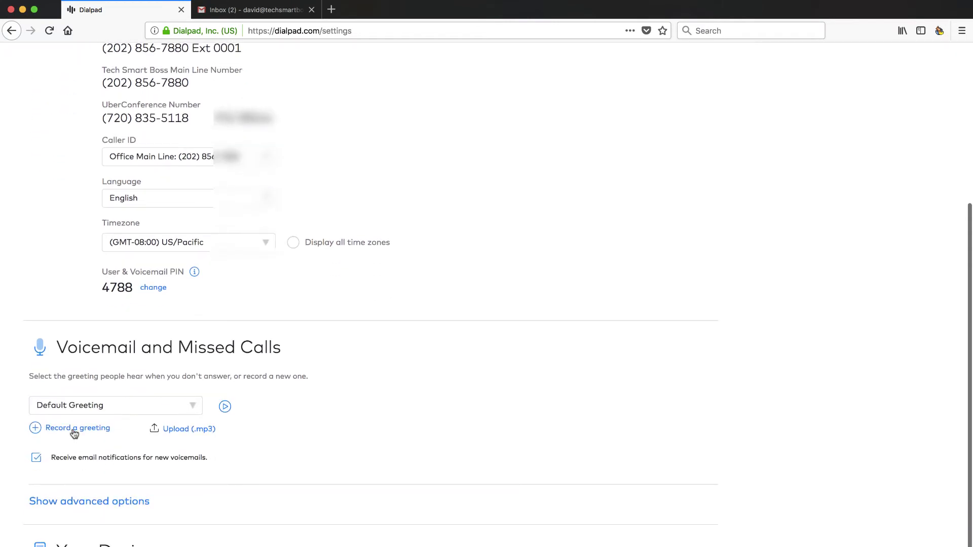
pyautogui.click(106, 502)
# Step: Try routing missed calls to the Office Main Line department, then switch back to voicemail
pyautogui.scroll(-4, 192, 485)
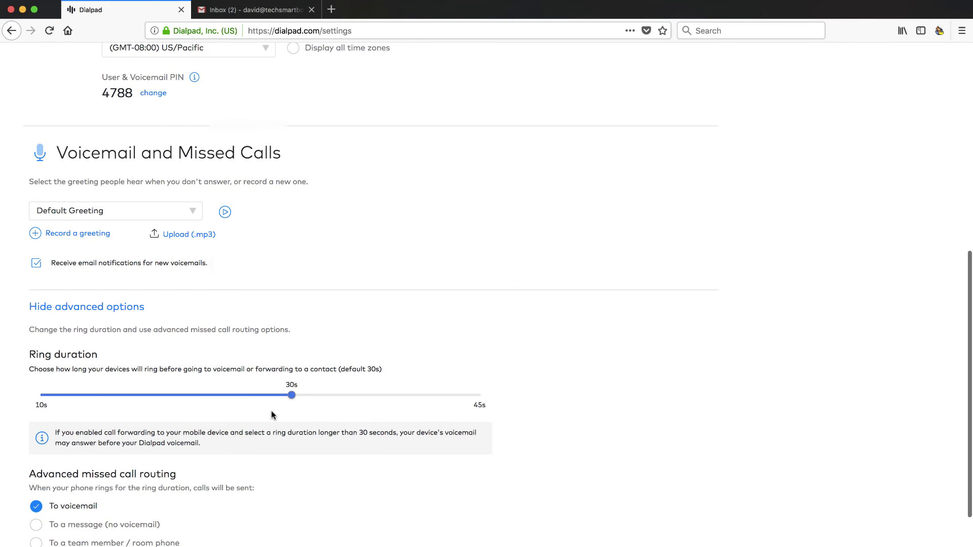
pyautogui.scroll(-1, 304, 413)
pyautogui.scroll(-3, 304, 413)
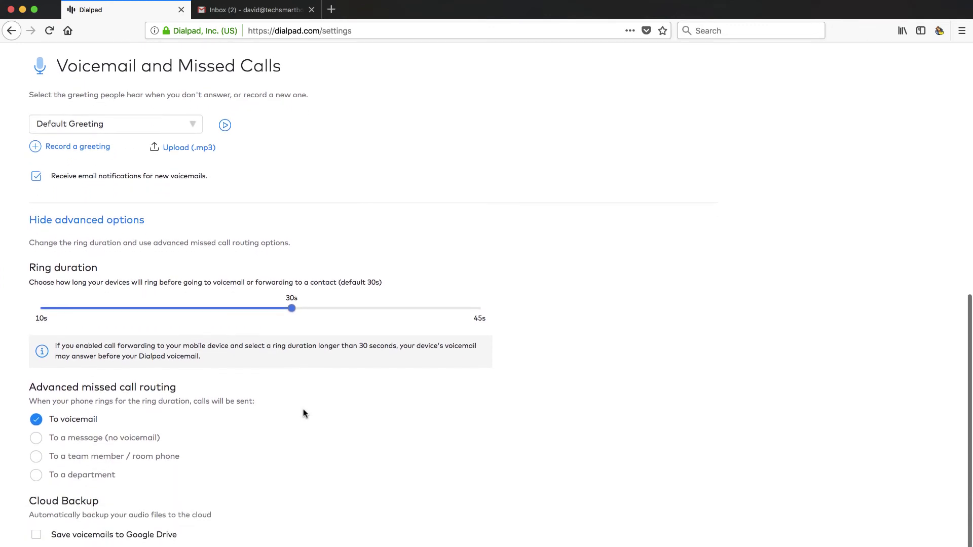
pyautogui.scroll(-2, 304, 413)
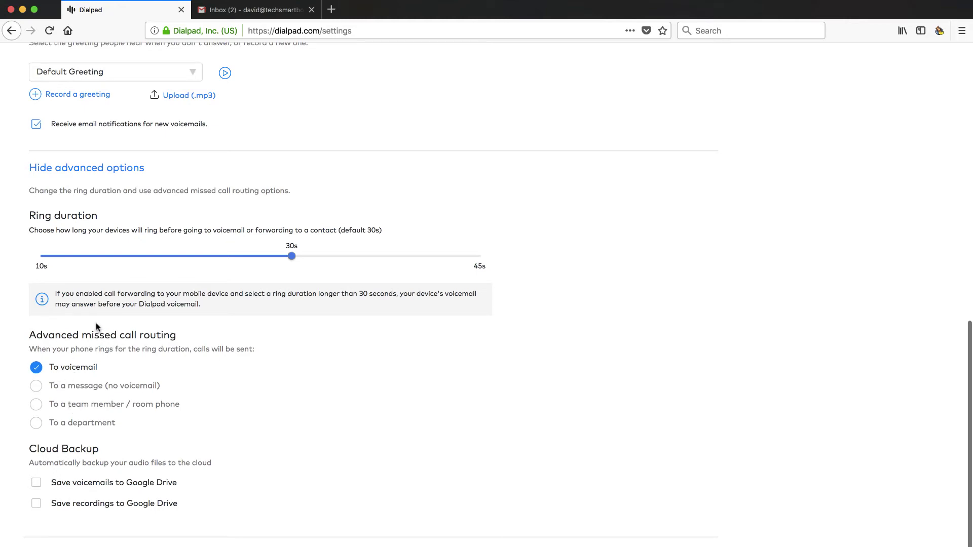
pyautogui.scroll(3, 66, 325)
pyautogui.scroll(-3, 65, 350)
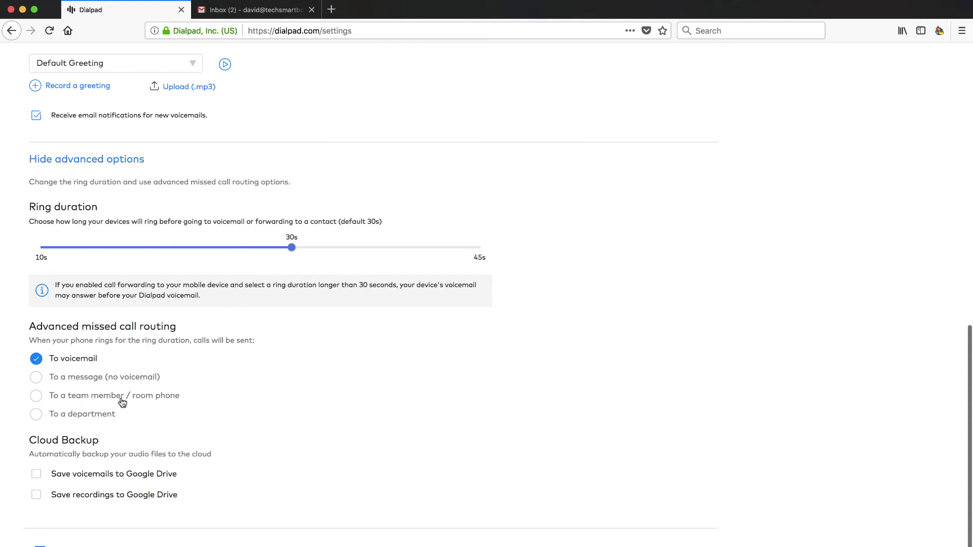
pyautogui.click(42, 416)
pyautogui.click(80, 437)
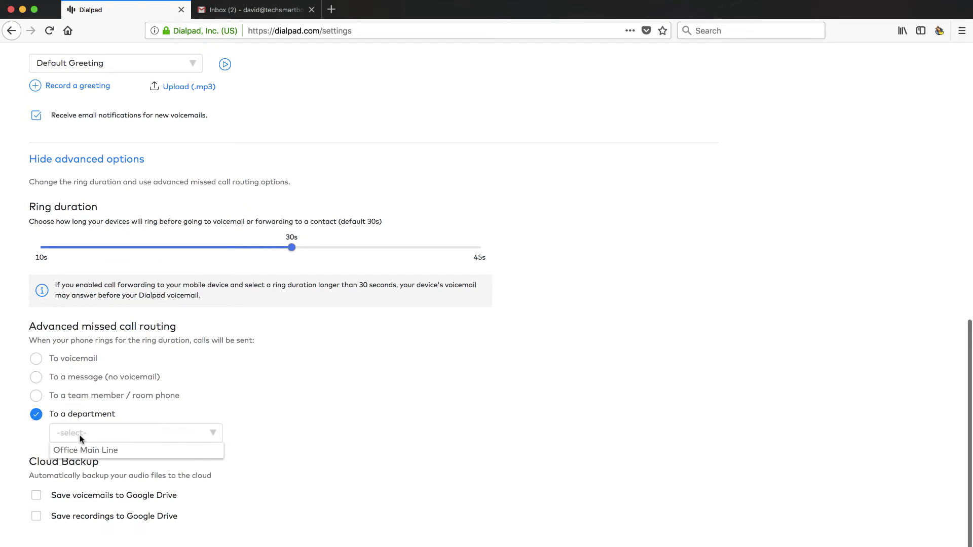
pyautogui.click(96, 451)
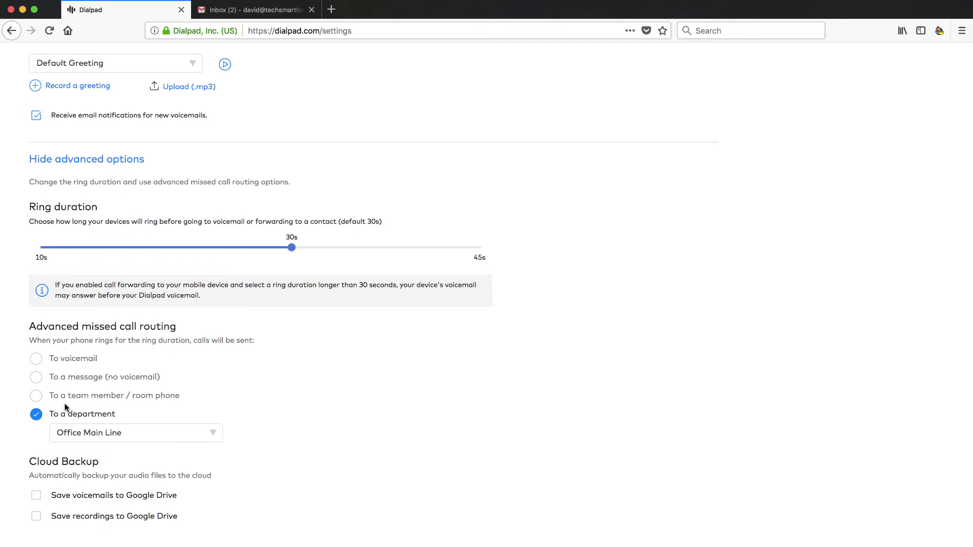
pyautogui.click(36, 359)
pyautogui.scroll(15, 92, 393)
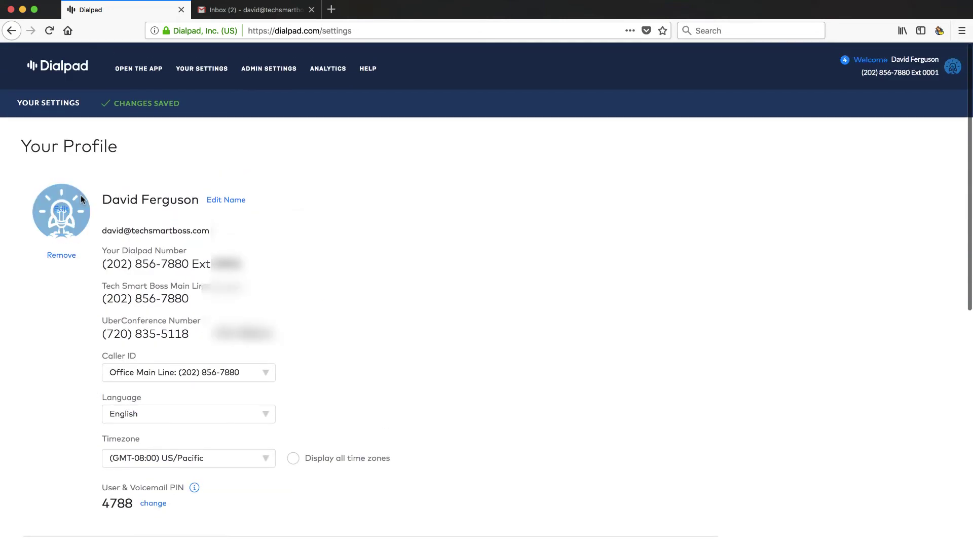
# Step: Go to Admin Settings and open, then cancel, Add Team Members
pyautogui.click(265, 71)
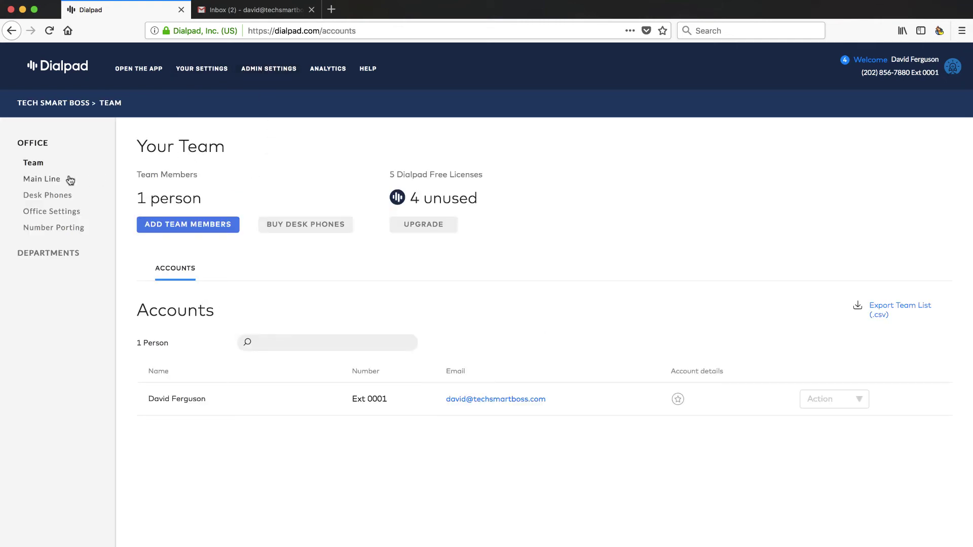
pyautogui.click(212, 230)
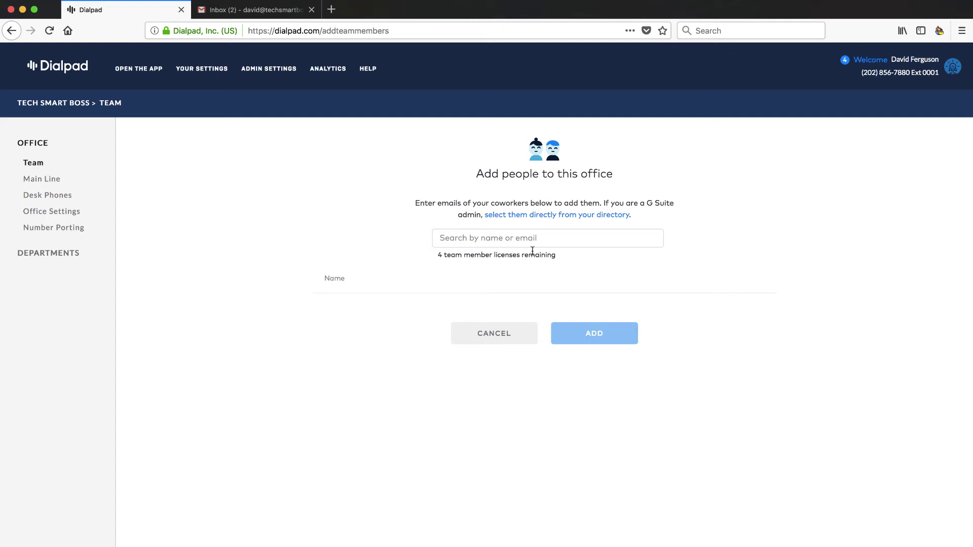
pyautogui.click(497, 337)
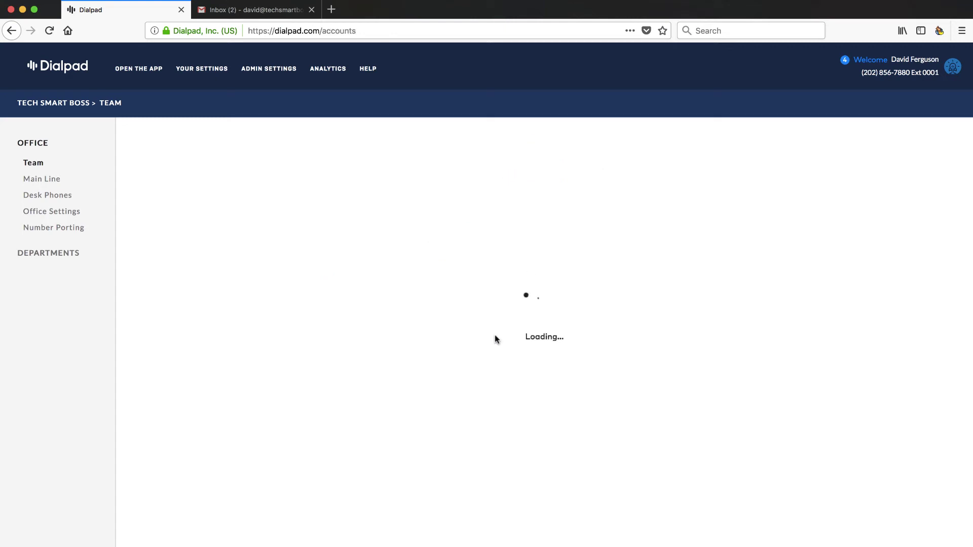
# Step: Open the Main Line settings and expand Business Hours & Call Handling
pyautogui.click(49, 181)
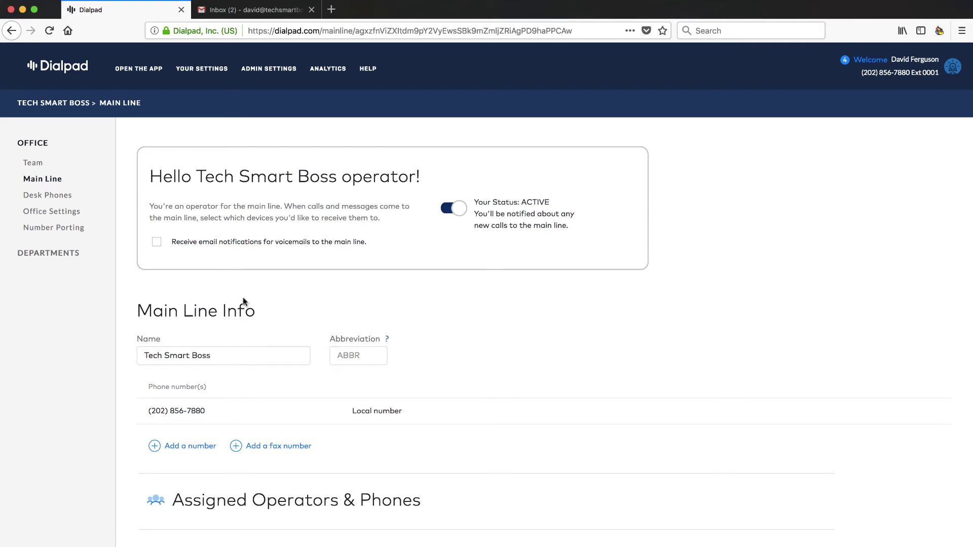
pyautogui.scroll(-3, 267, 337)
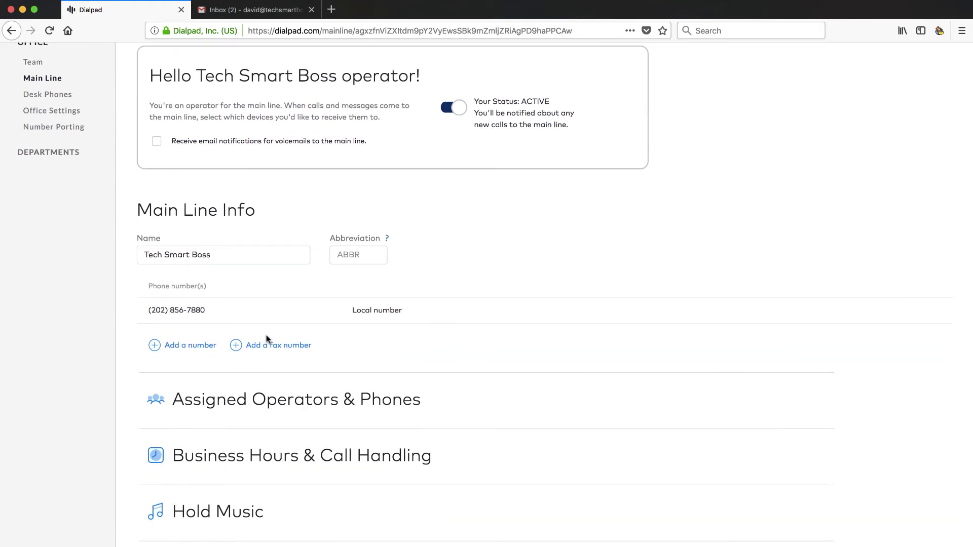
pyautogui.scroll(-1, 268, 338)
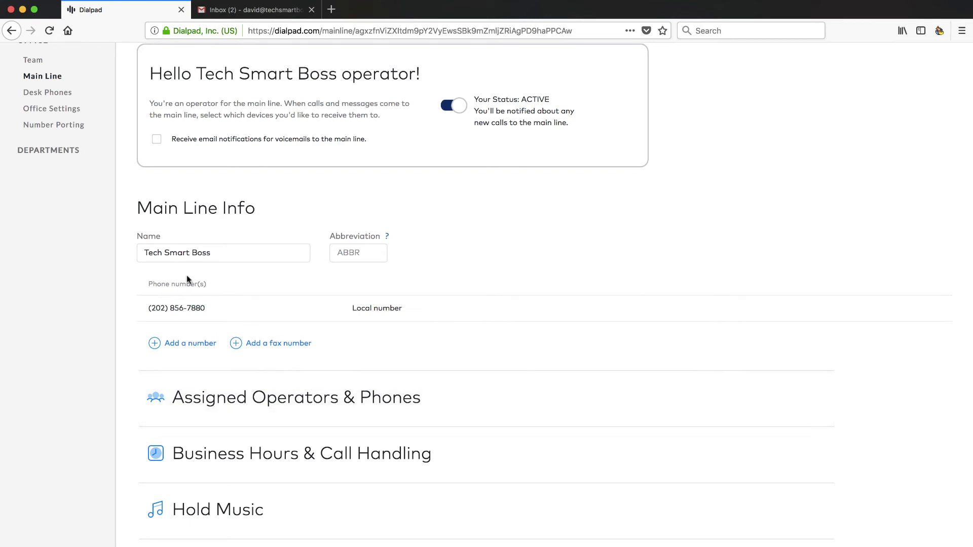
pyautogui.click(261, 467)
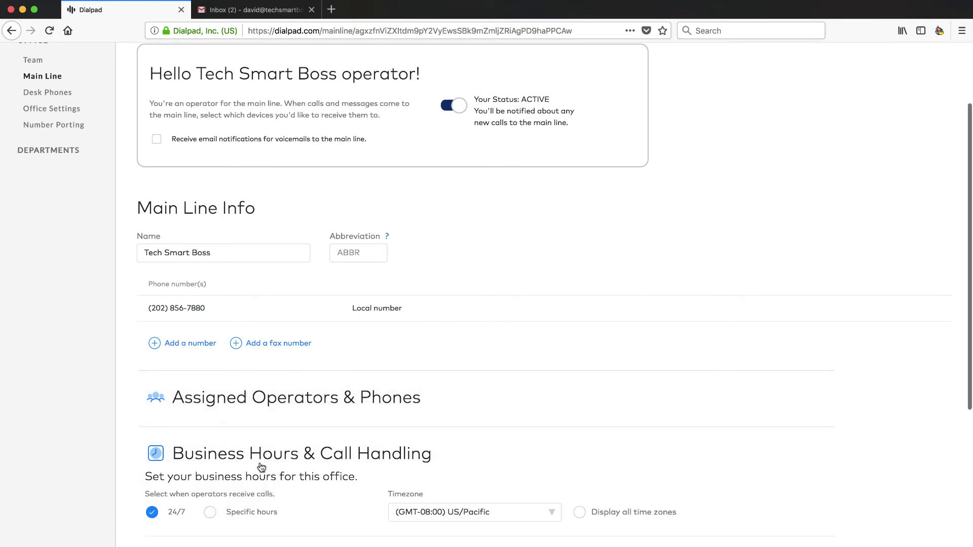
pyautogui.scroll(-3, 261, 446)
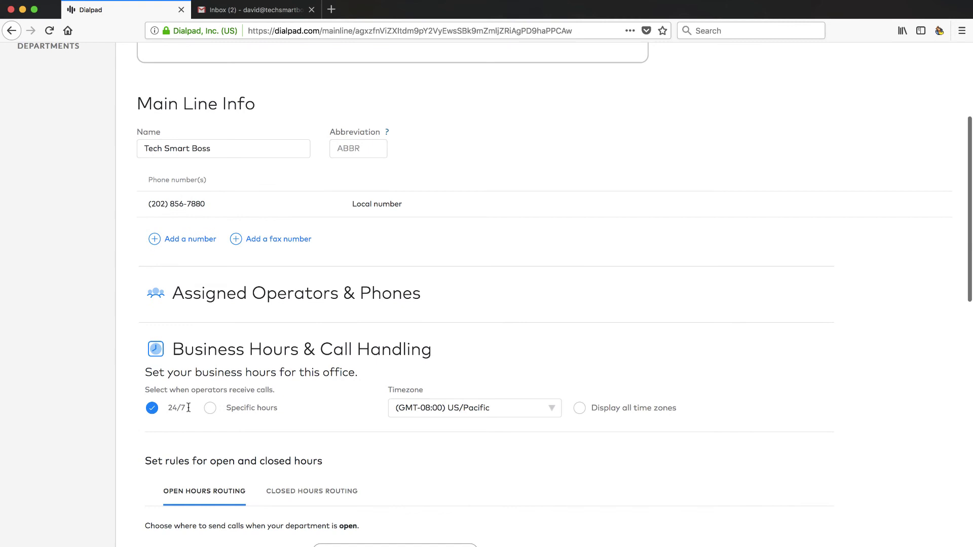
pyautogui.click(210, 409)
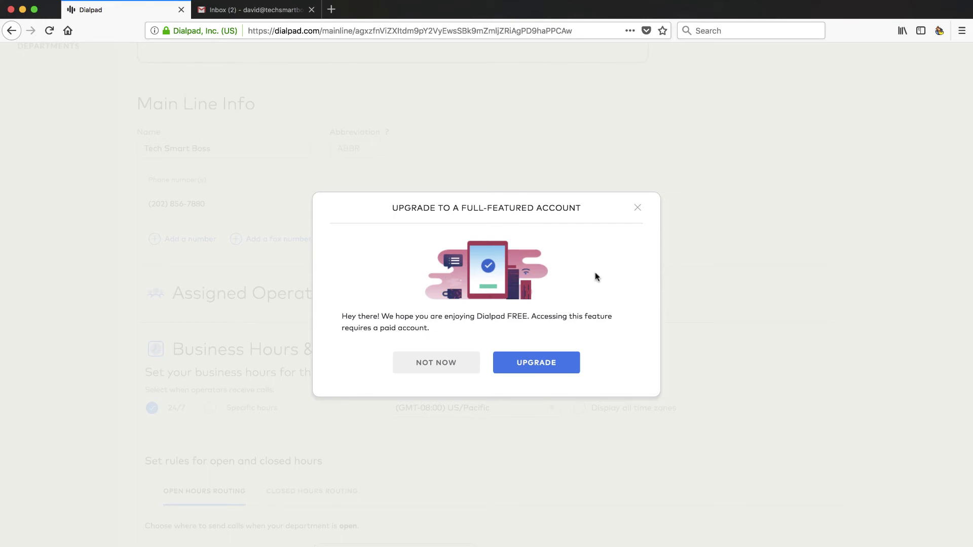
pyautogui.click(638, 209)
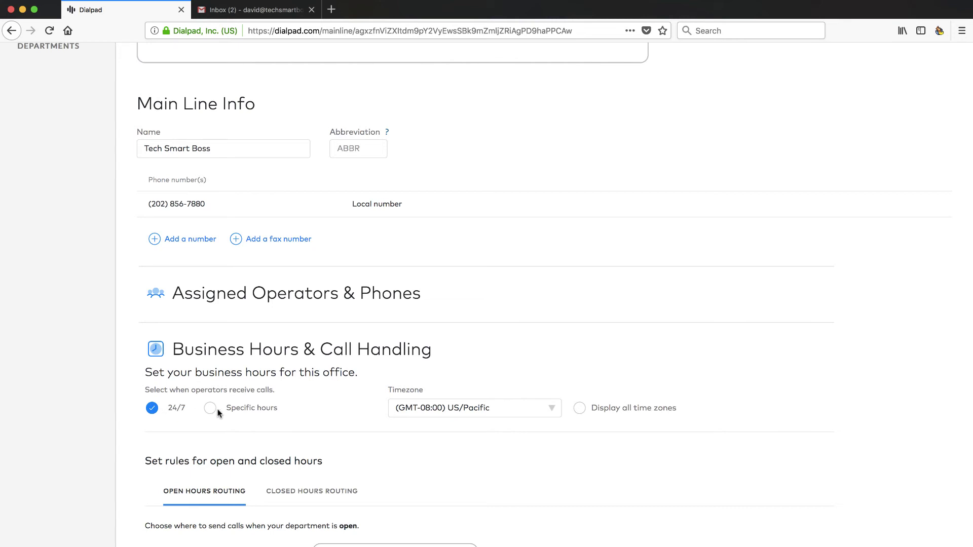
pyautogui.scroll(-3, 247, 414)
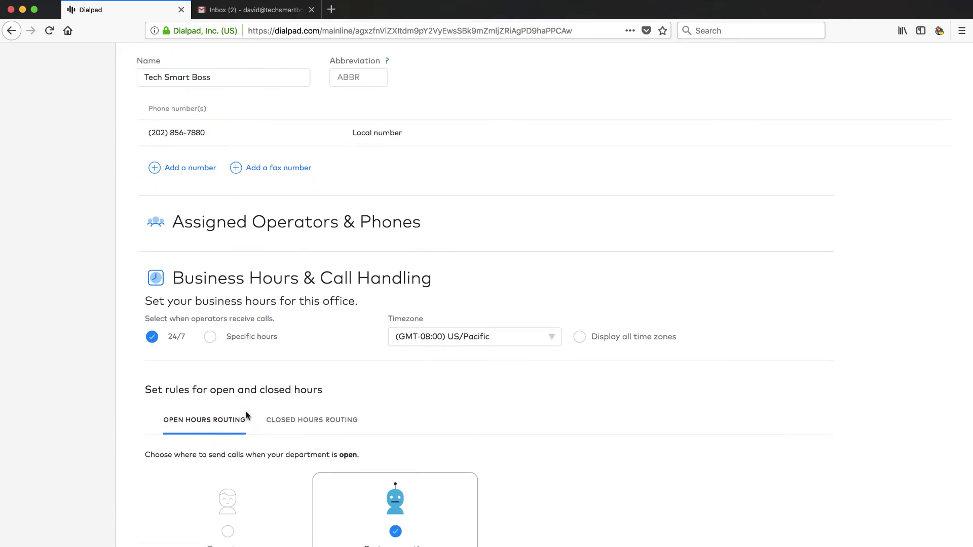
pyautogui.scroll(-3, 246, 414)
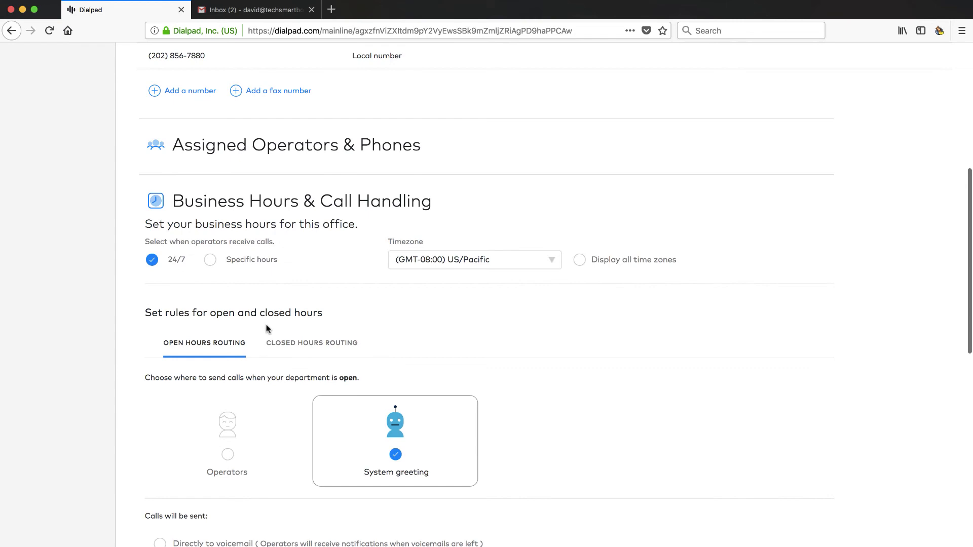
pyautogui.scroll(-3, 266, 328)
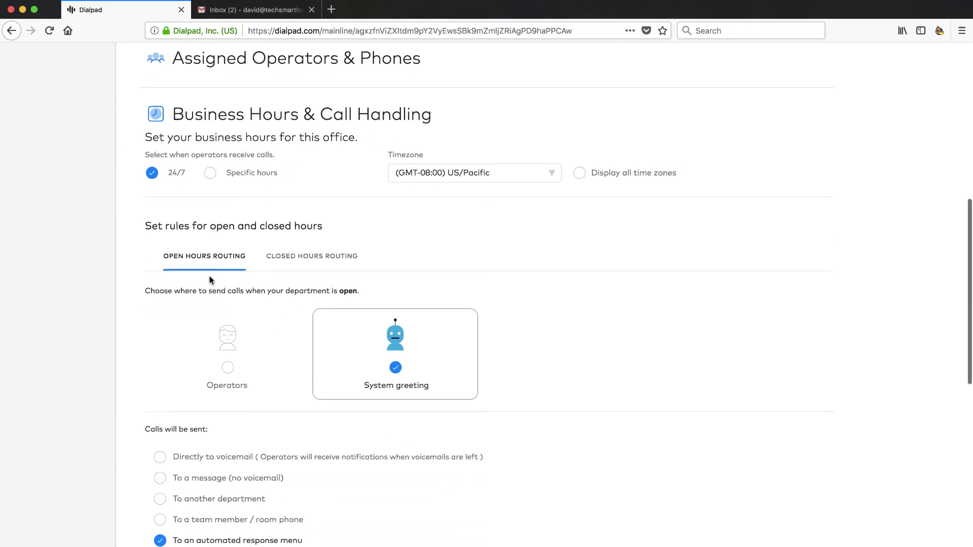
pyautogui.click(302, 256)
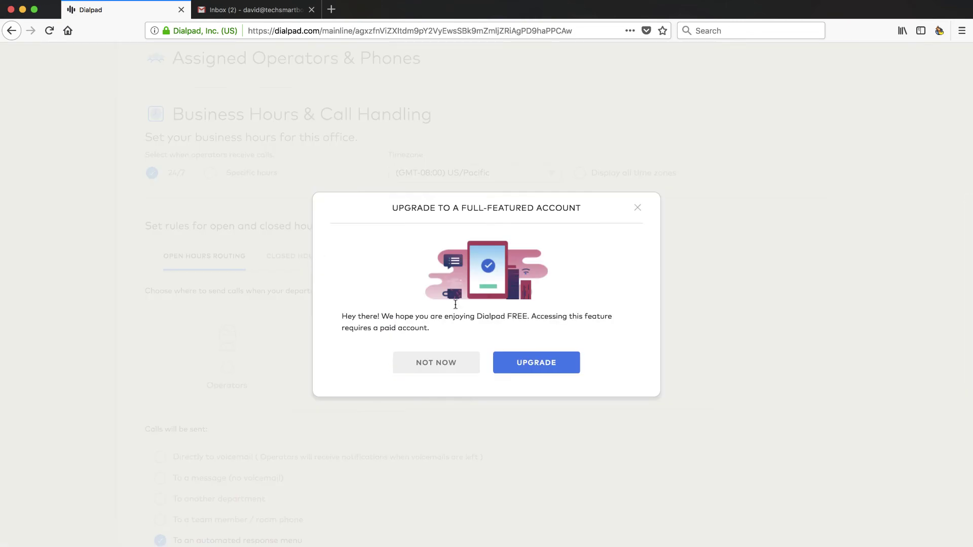
pyautogui.click(453, 364)
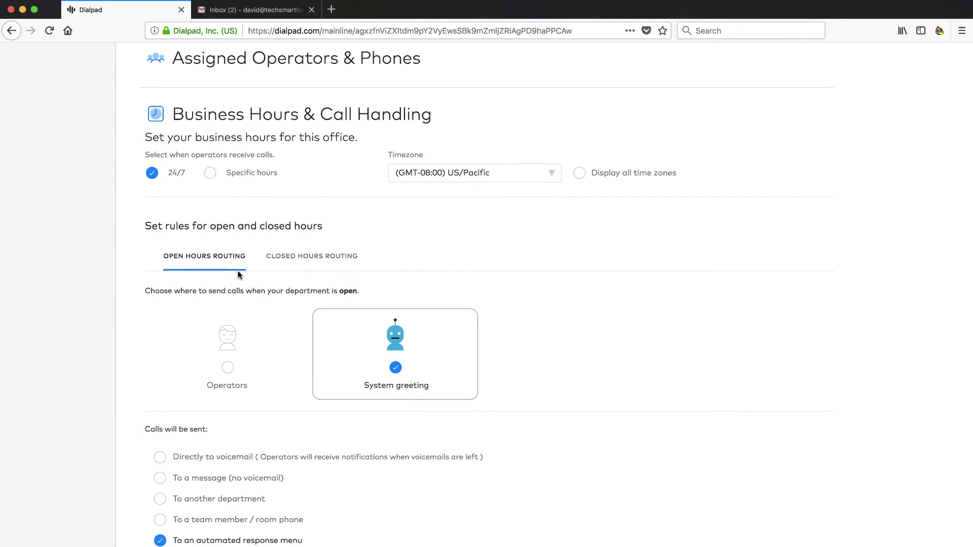
pyautogui.scroll(-3, 235, 276)
pyautogui.scroll(-4, 215, 381)
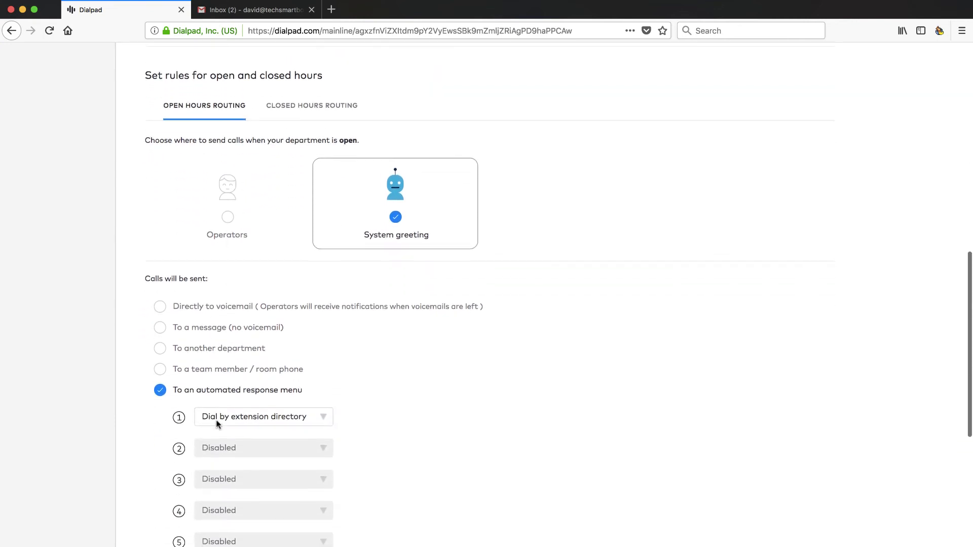
pyautogui.scroll(1, 202, 341)
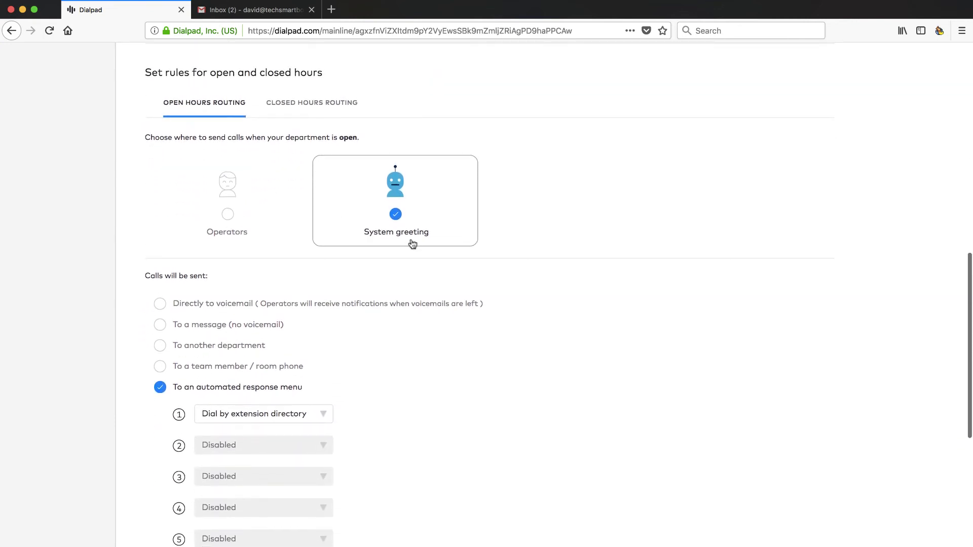
pyautogui.scroll(-1, 294, 405)
pyautogui.click(226, 192)
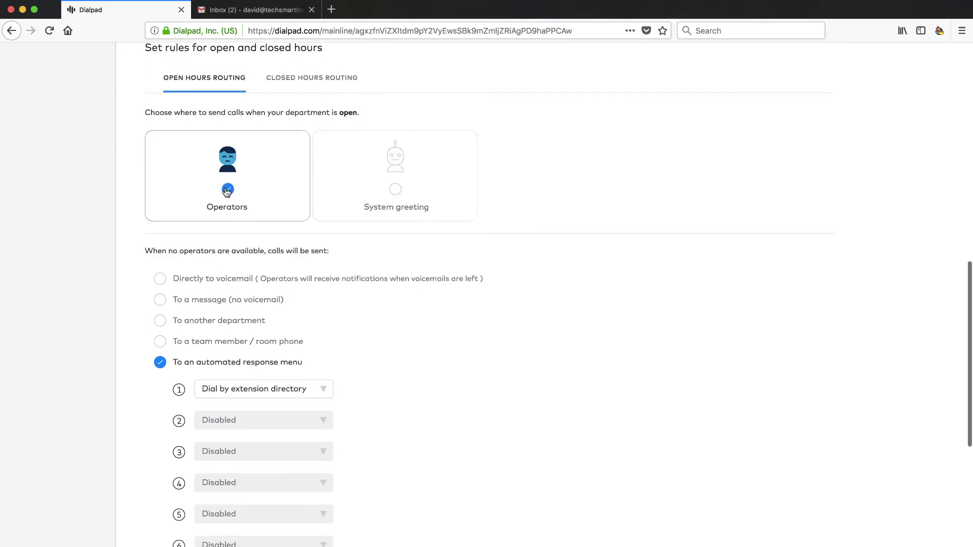
pyautogui.click(398, 196)
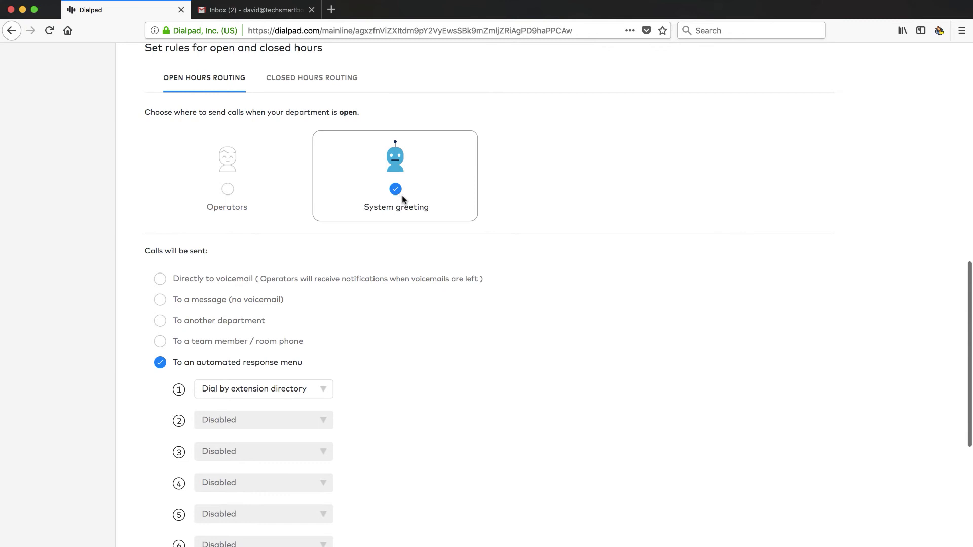
# Step: Leave menu key 2 disabled and scroll down to the main line's Hold Music options
pyautogui.scroll(-3, 321, 391)
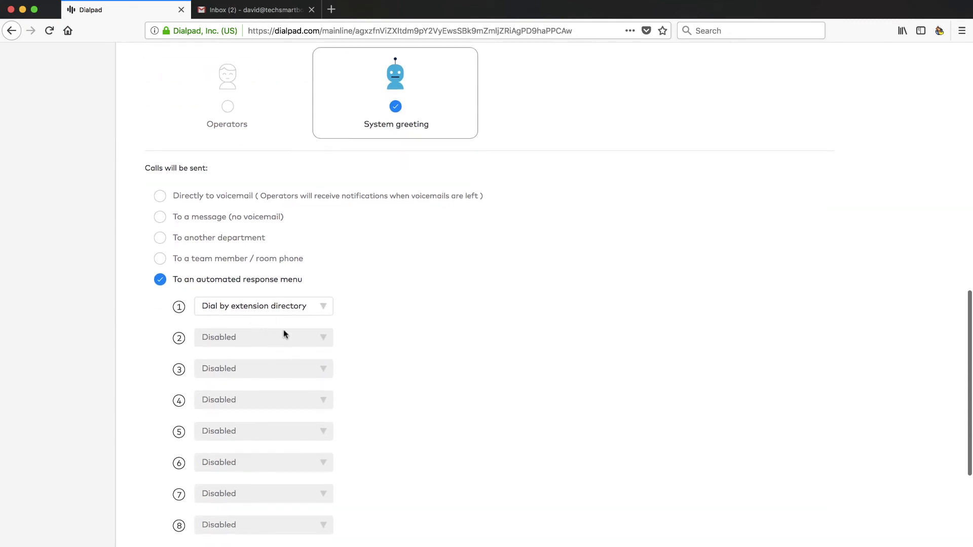
pyautogui.click(263, 336)
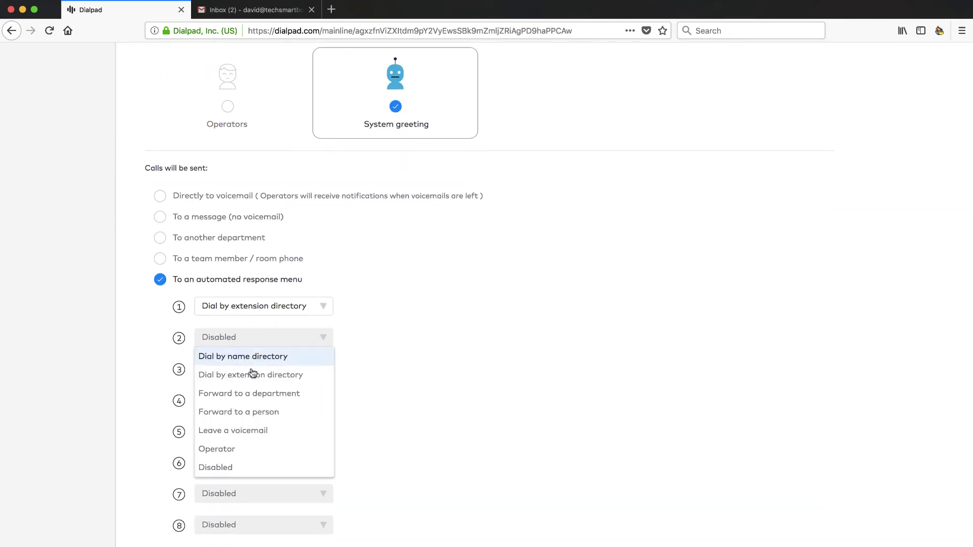
pyautogui.click(324, 337)
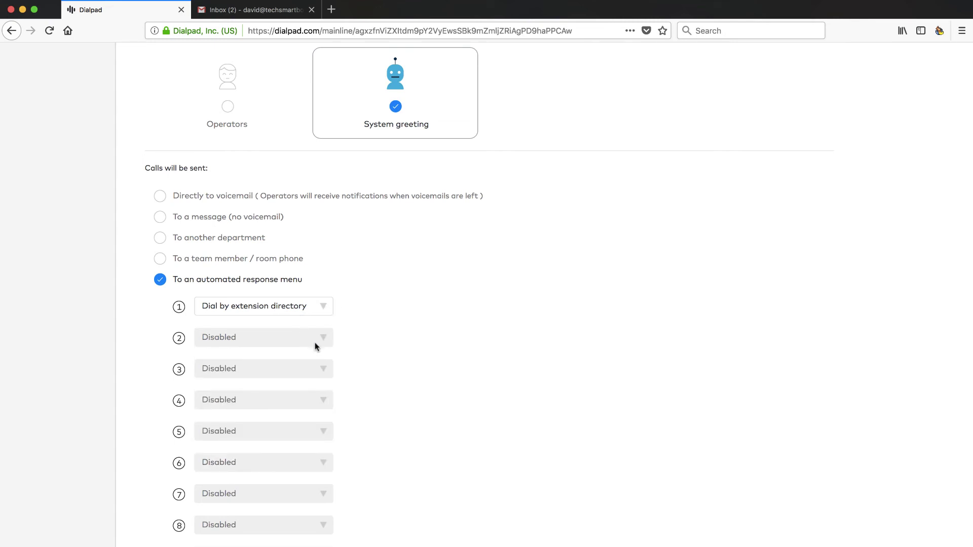
pyautogui.scroll(-3, 314, 345)
pyautogui.scroll(2, 299, 330)
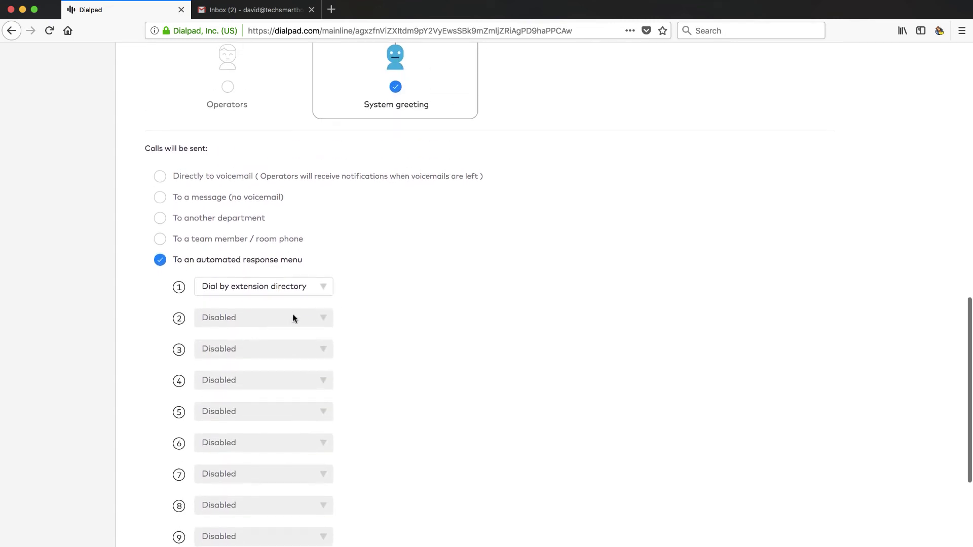
pyautogui.scroll(-8, 293, 315)
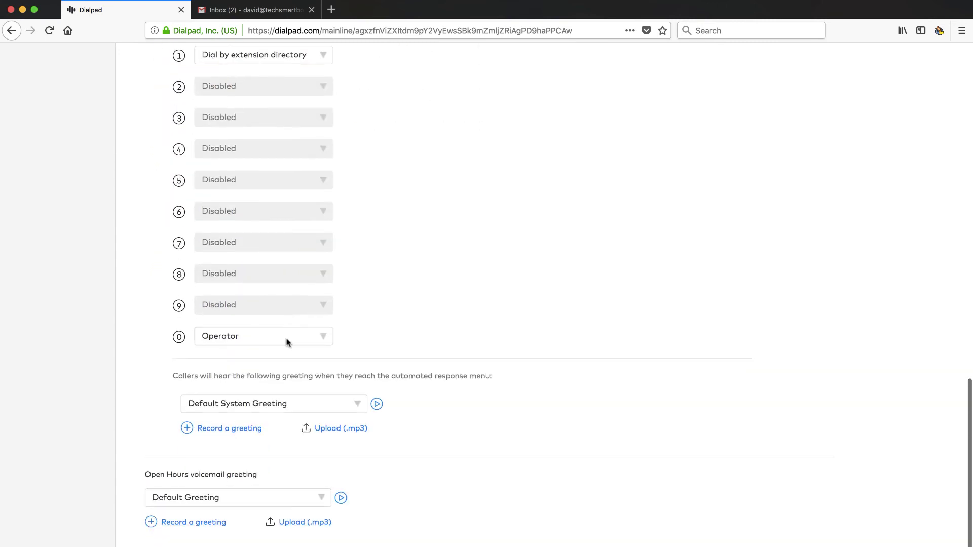
pyautogui.scroll(-3, 271, 406)
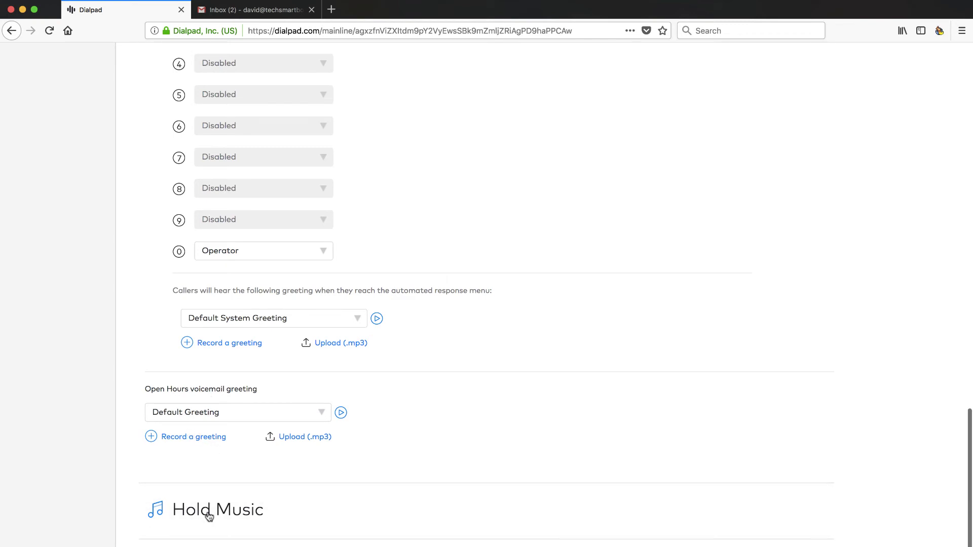
pyautogui.scroll(-3, 209, 513)
# Step: Keep Wonderblues as hold music, review Advanced Settings and Business Hours, then go to Desk Phones
pyautogui.click(226, 483)
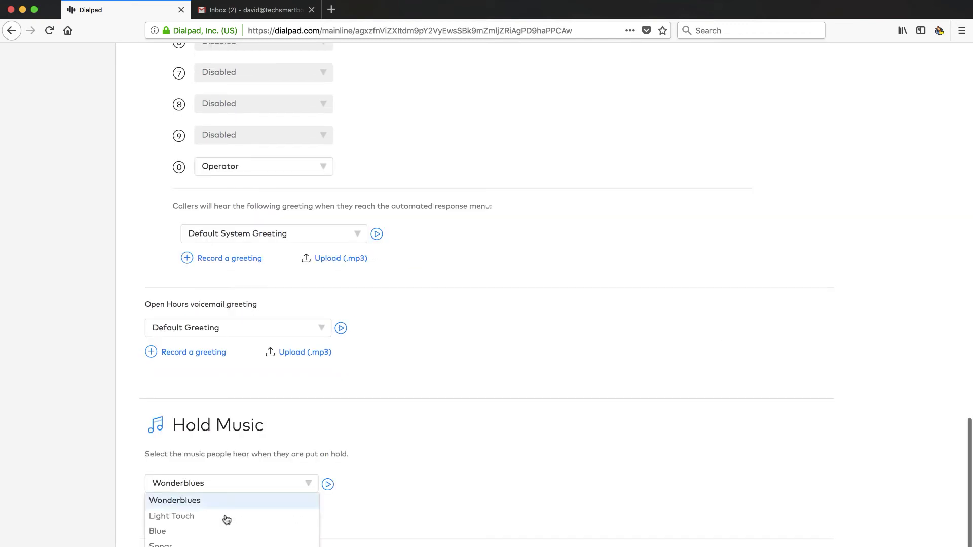
pyautogui.click(243, 472)
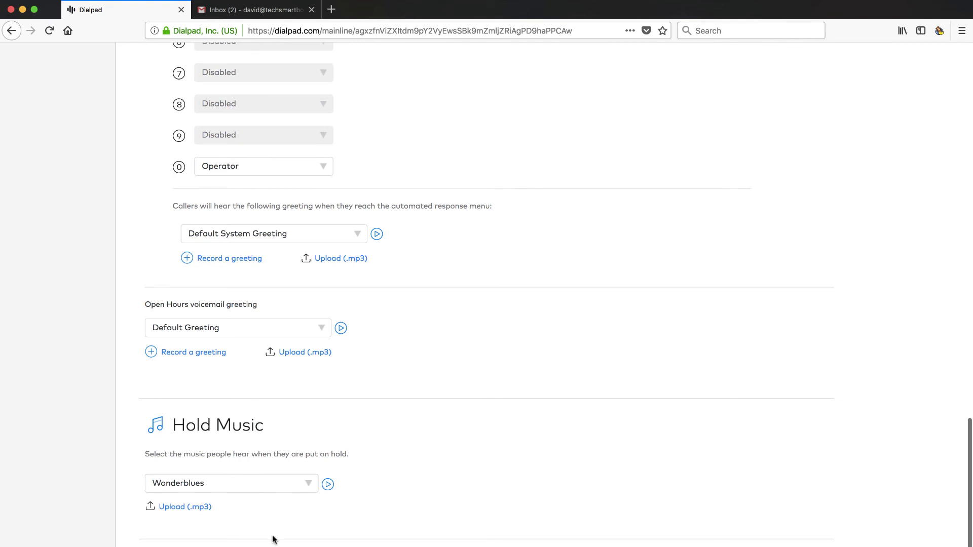
pyautogui.scroll(1, 194, 491)
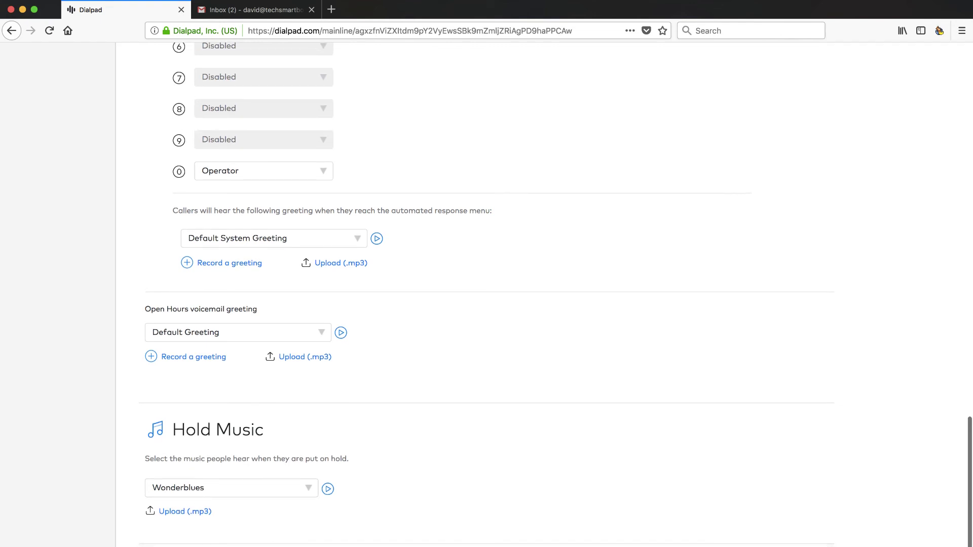
pyautogui.scroll(-5, 291, 508)
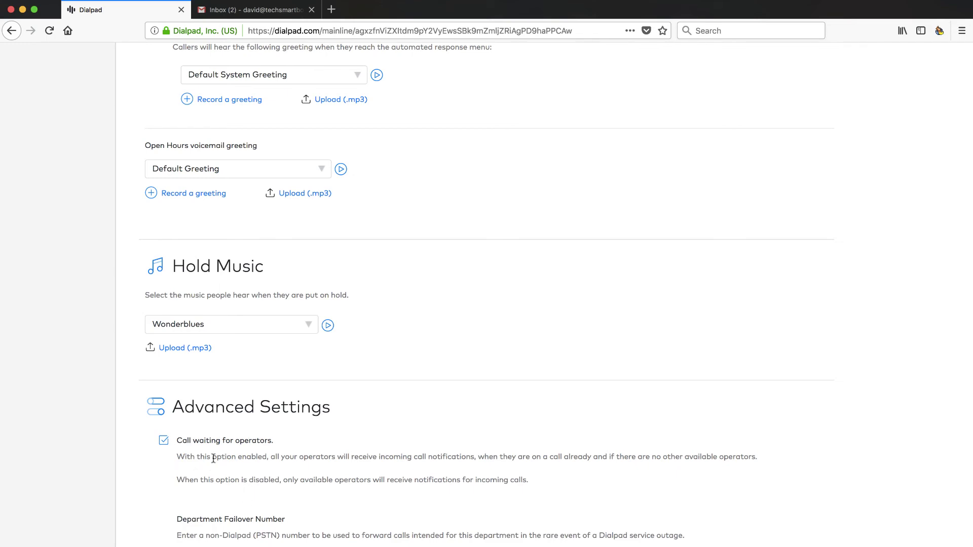
pyautogui.scroll(15, 212, 528)
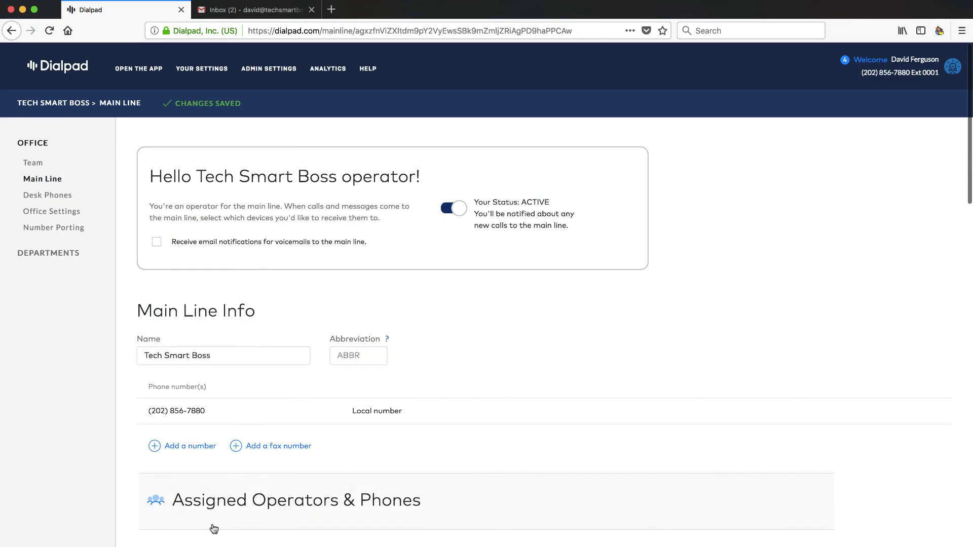
pyautogui.scroll(-2, 268, 476)
pyautogui.scroll(-3, 242, 445)
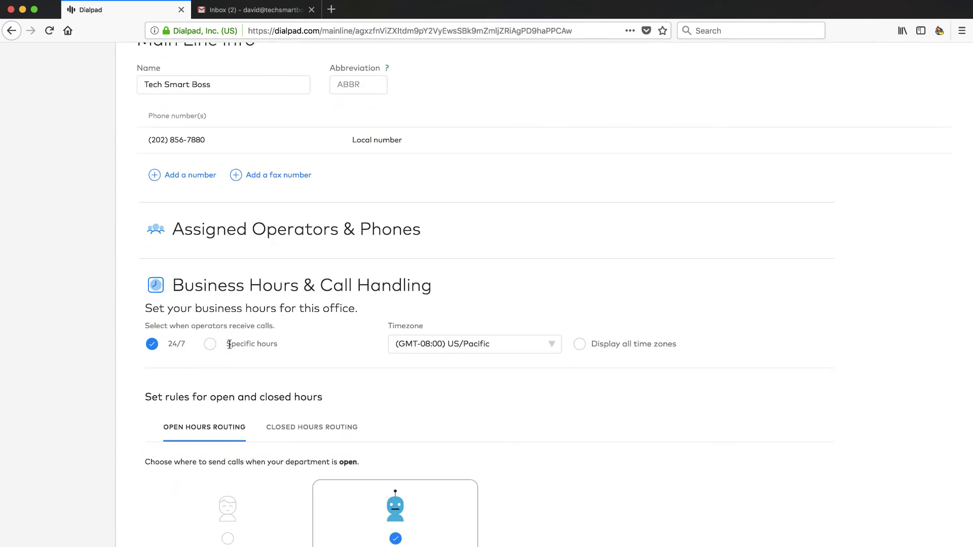
pyautogui.scroll(5, 230, 345)
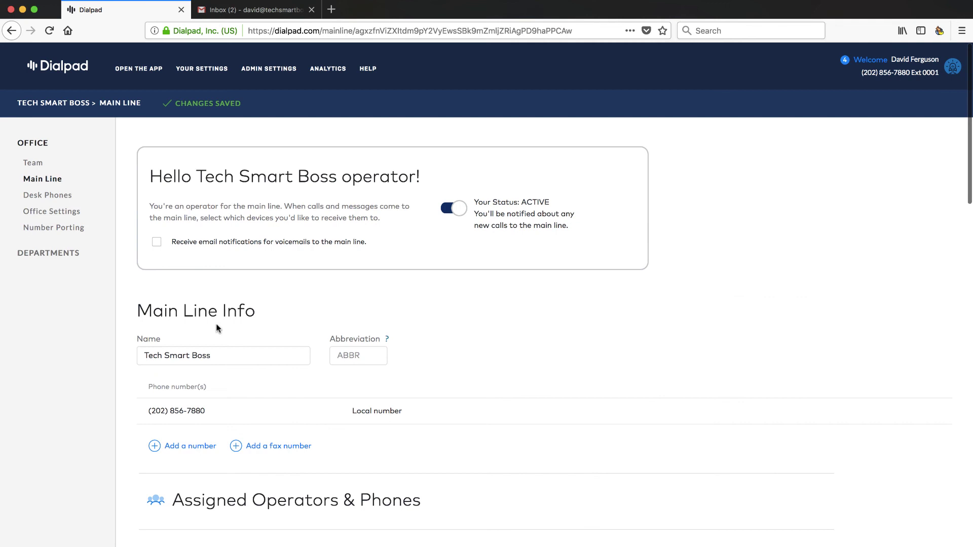
pyautogui.click(59, 197)
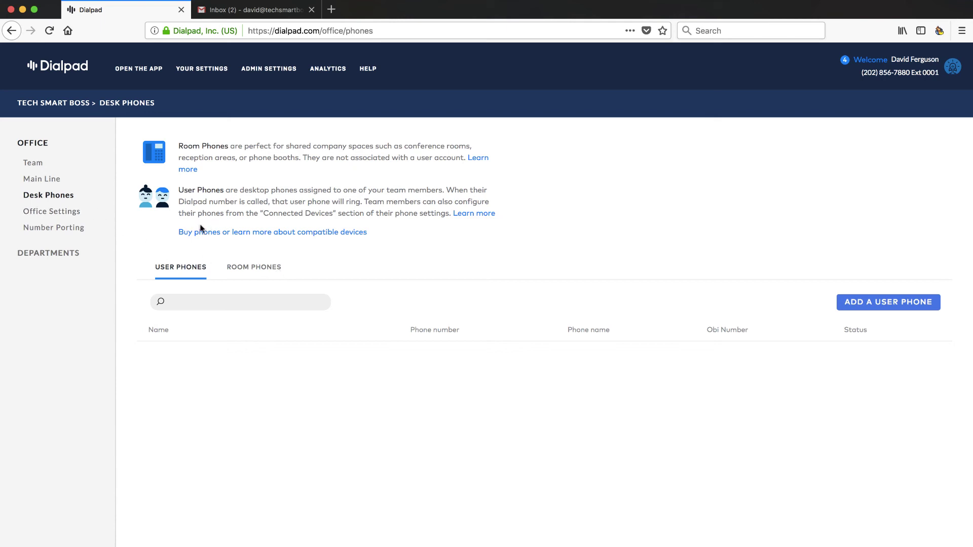
# Step: Look through the Office Settings page, then go to the Number Porting page
pyautogui.click(81, 198)
pyautogui.click(55, 212)
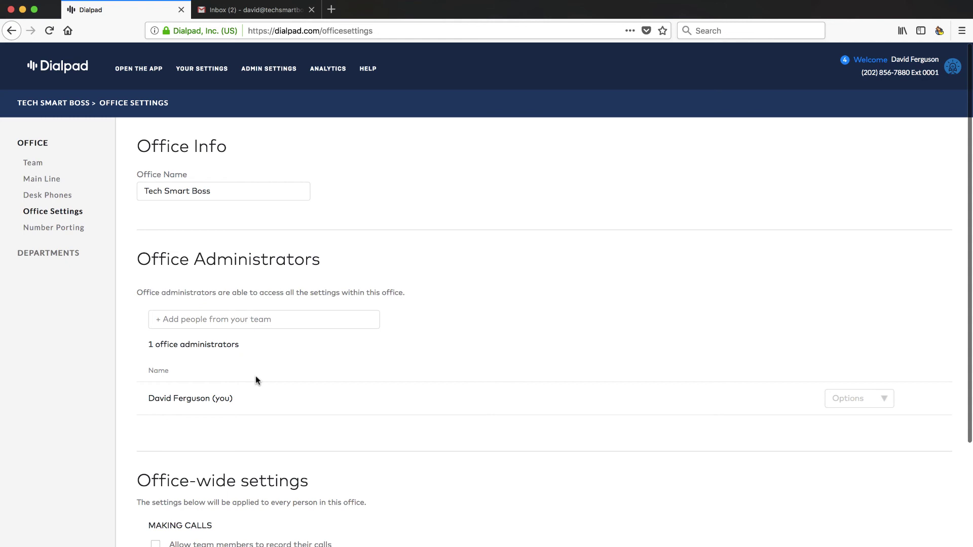
pyautogui.scroll(-5, 214, 364)
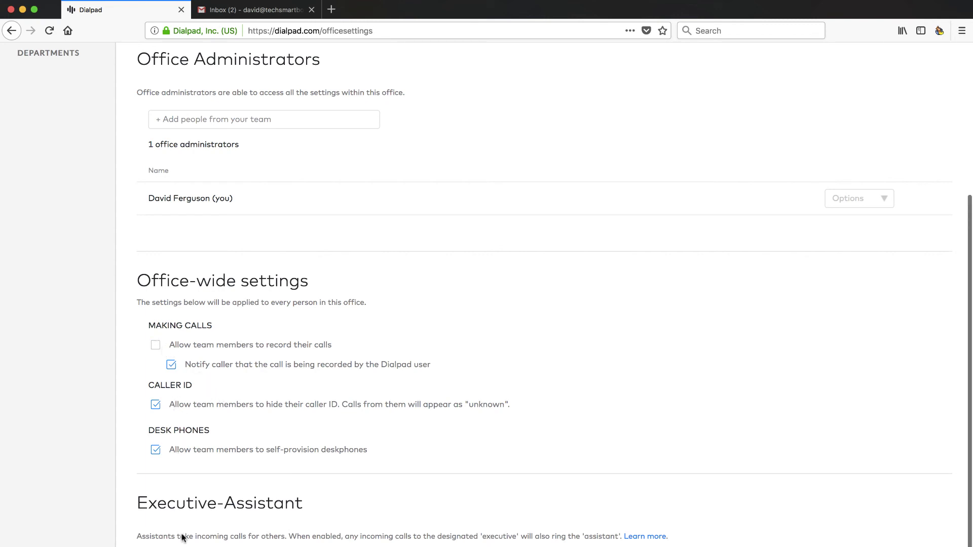
pyautogui.scroll(3, 222, 302)
pyautogui.click(77, 229)
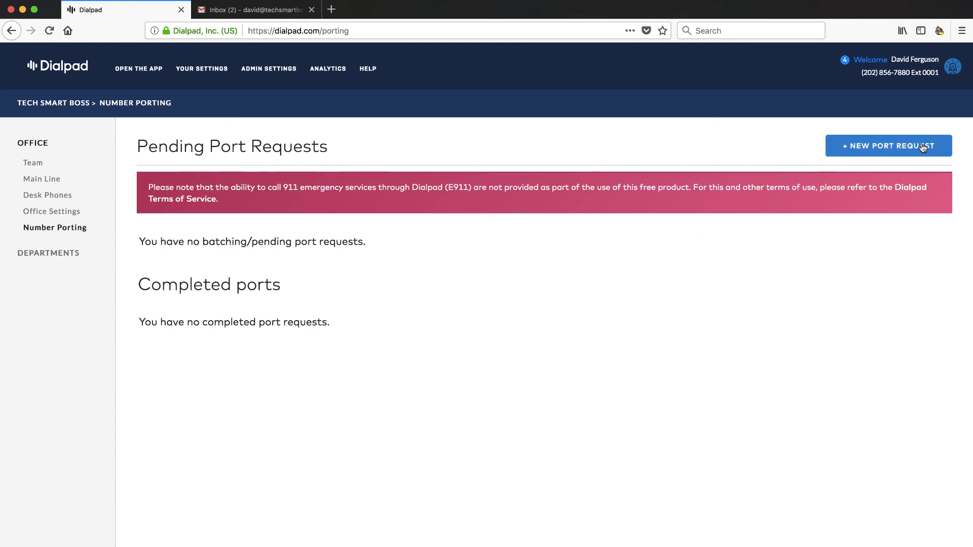
# Step: Start a new port request and read the E911 free-product notice
pyautogui.click(903, 147)
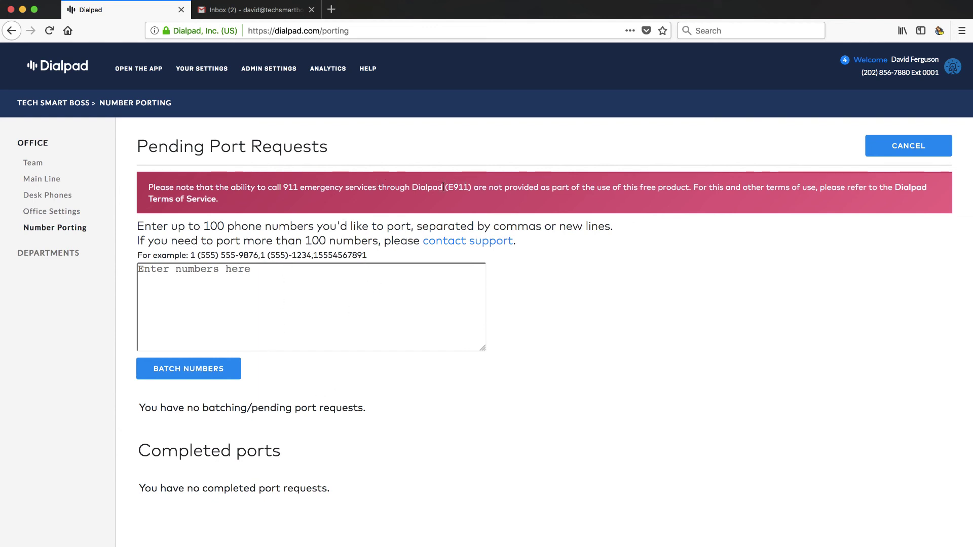
pyautogui.moveTo(446, 188); pyautogui.dragTo(481, 190)
pyautogui.moveTo(663, 187); pyautogui.dragTo(566, 216)
pyautogui.click(369, 221)
# Step: Try creating a department, decline the paid upgrade, and go to the Your Team admin page
pyautogui.click(50, 254)
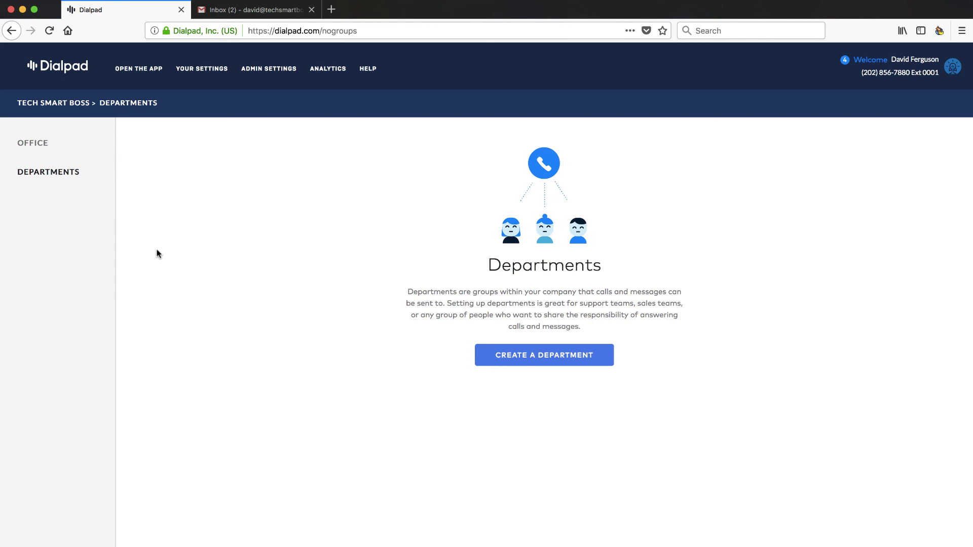
pyautogui.click(546, 358)
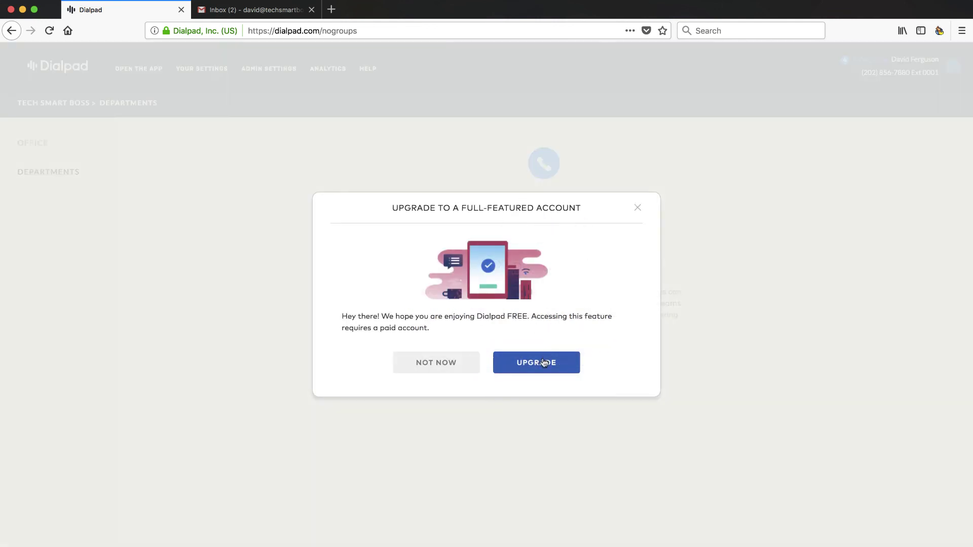
pyautogui.click(434, 362)
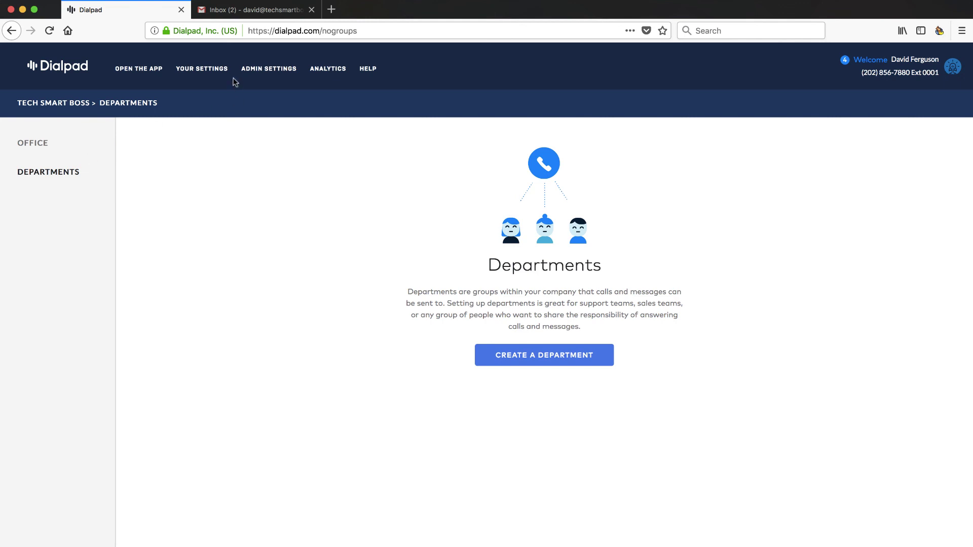
pyautogui.click(255, 73)
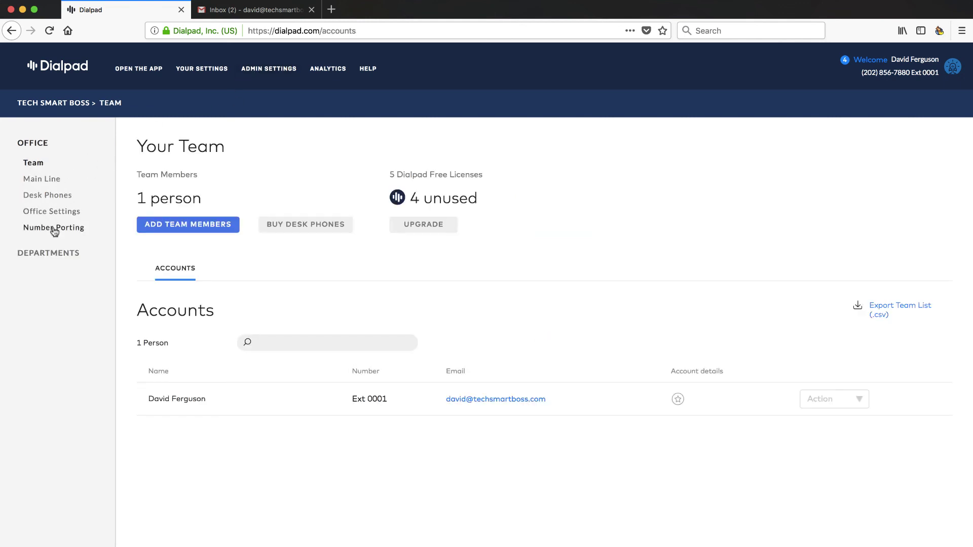
# Step: Revisit Office Settings, Desk Phones and Main Line, then view the 30-day calls-by-day Analytics
pyautogui.click(51, 212)
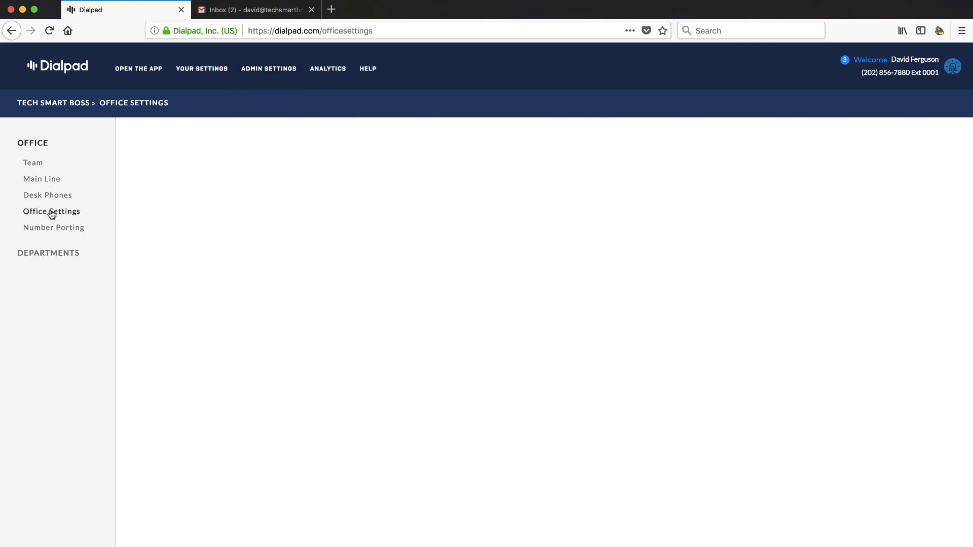
pyautogui.scroll(-4, 206, 387)
pyautogui.scroll(4, 208, 402)
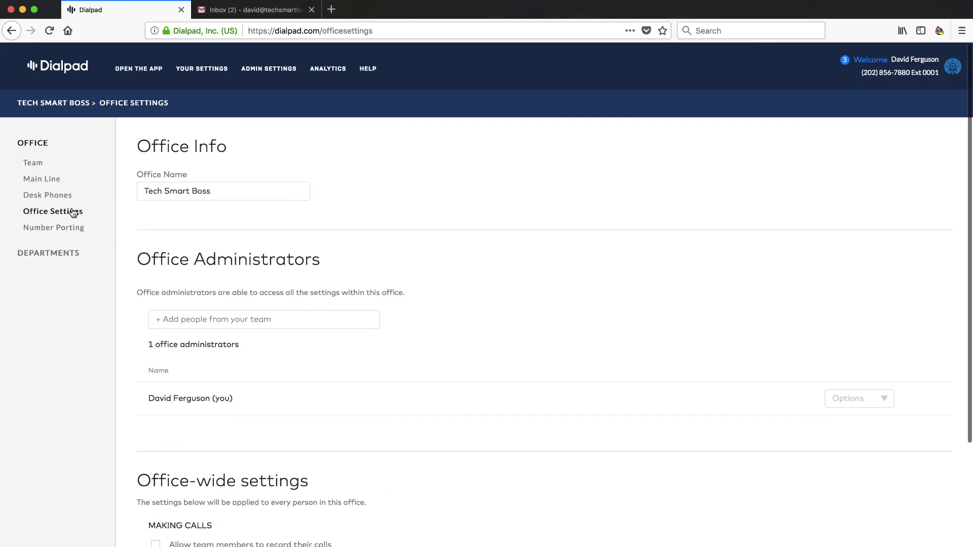
pyautogui.click(60, 196)
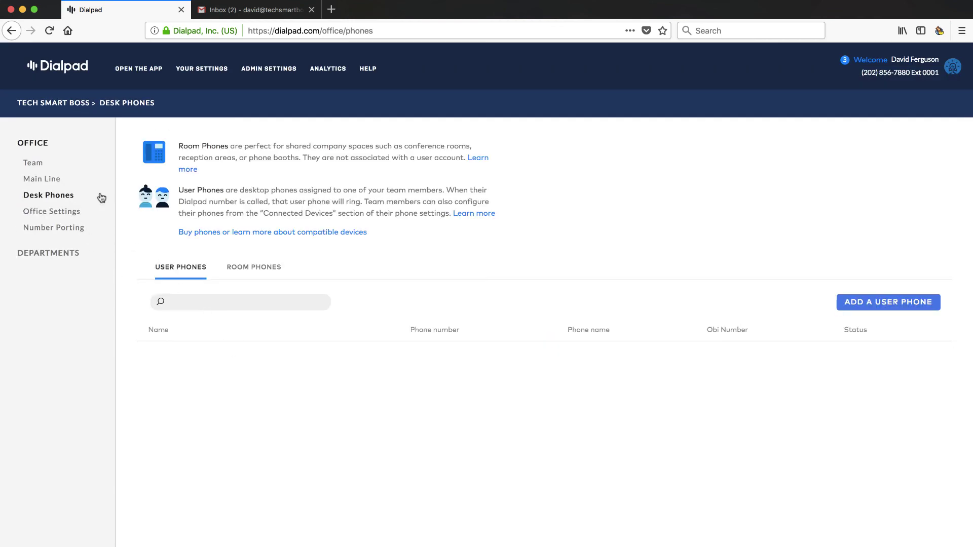
pyautogui.click(44, 182)
pyautogui.scroll(-2, 279, 354)
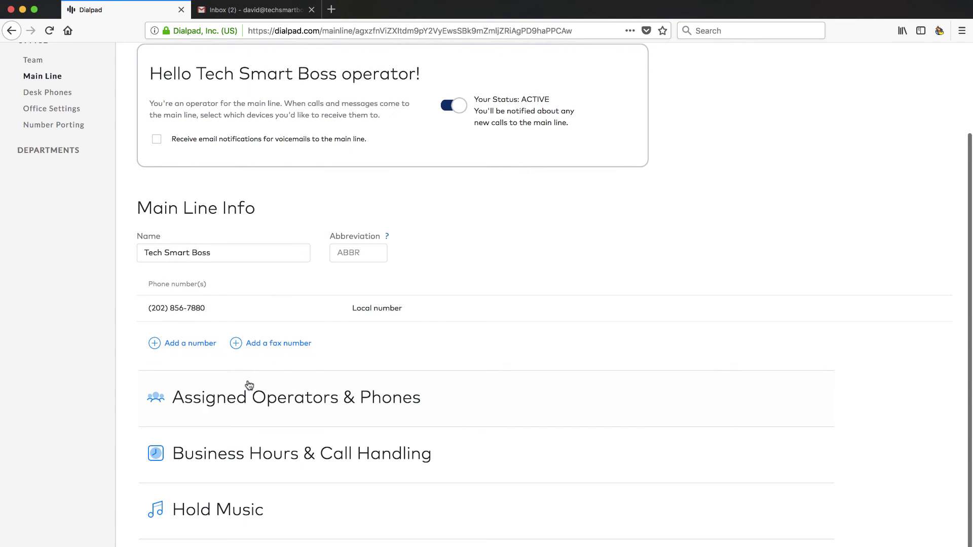
pyautogui.scroll(2, 261, 365)
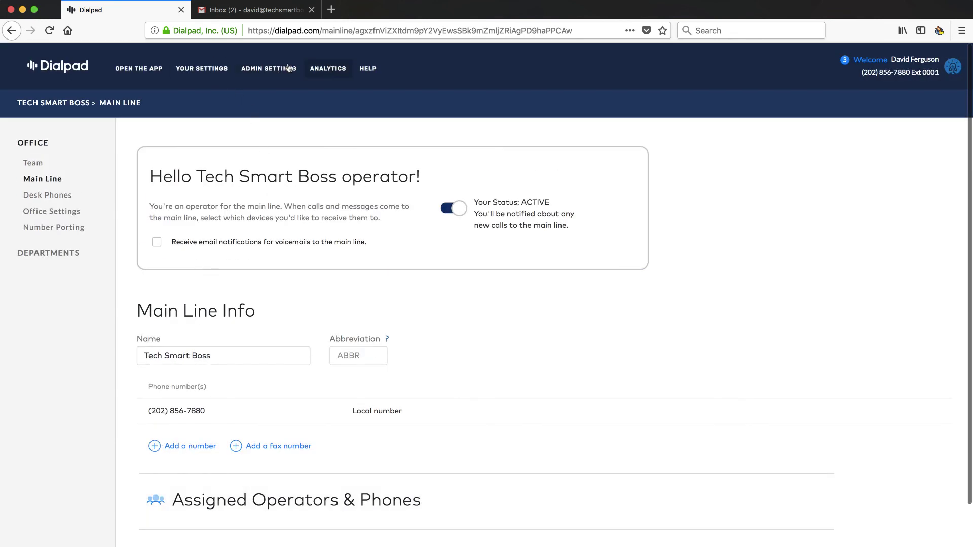
pyautogui.click(325, 69)
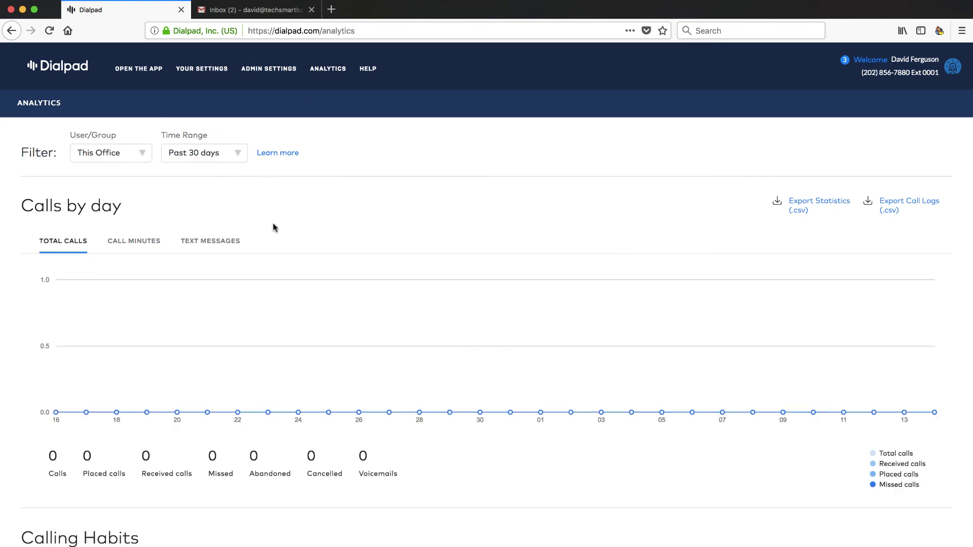
# Step: Go to Your Settings and look over the profile page
pyautogui.click(197, 73)
pyautogui.scroll(-2, 203, 417)
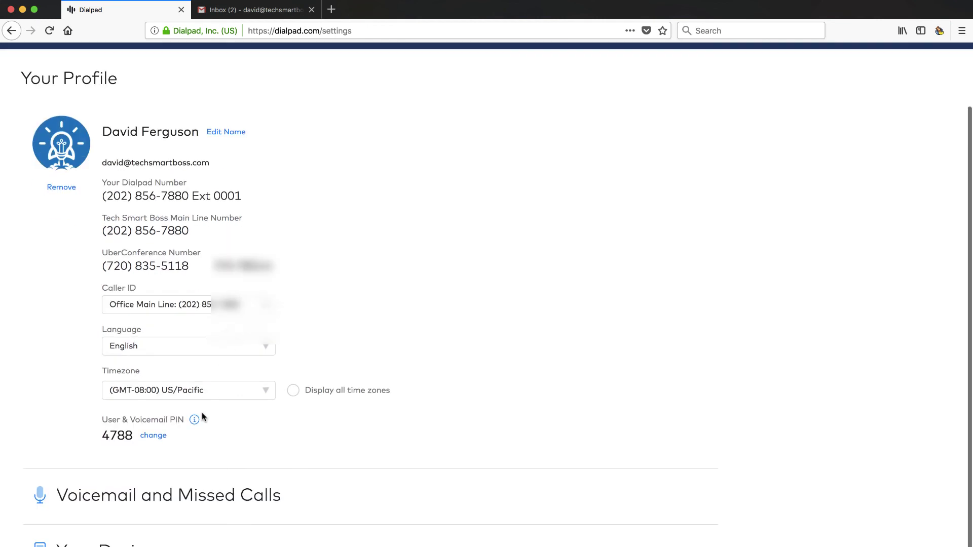
pyautogui.scroll(2, 195, 363)
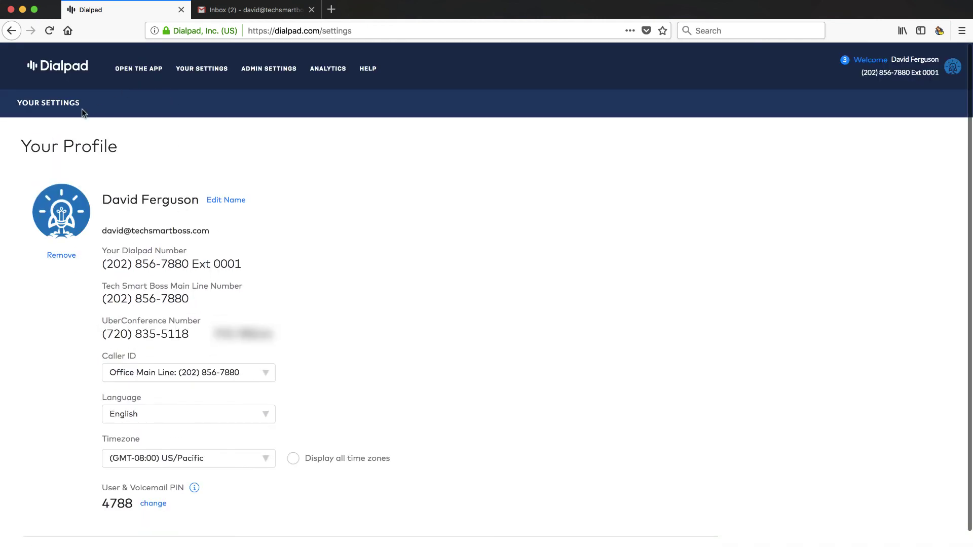
# Step: Check the avatar account menu and Welcome getting-started tips, then return to the Dialpad home page
pyautogui.click(952, 67)
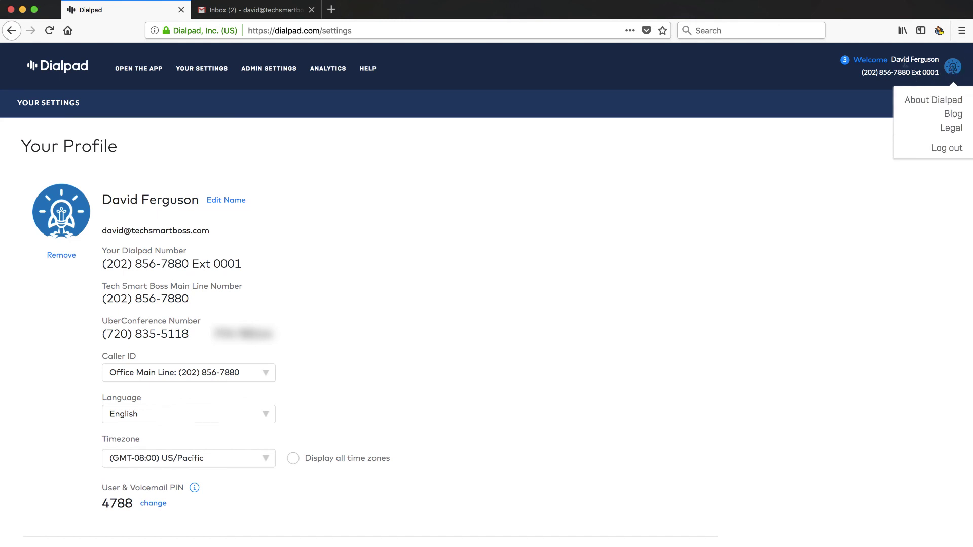
pyautogui.click(905, 62)
pyautogui.click(937, 79)
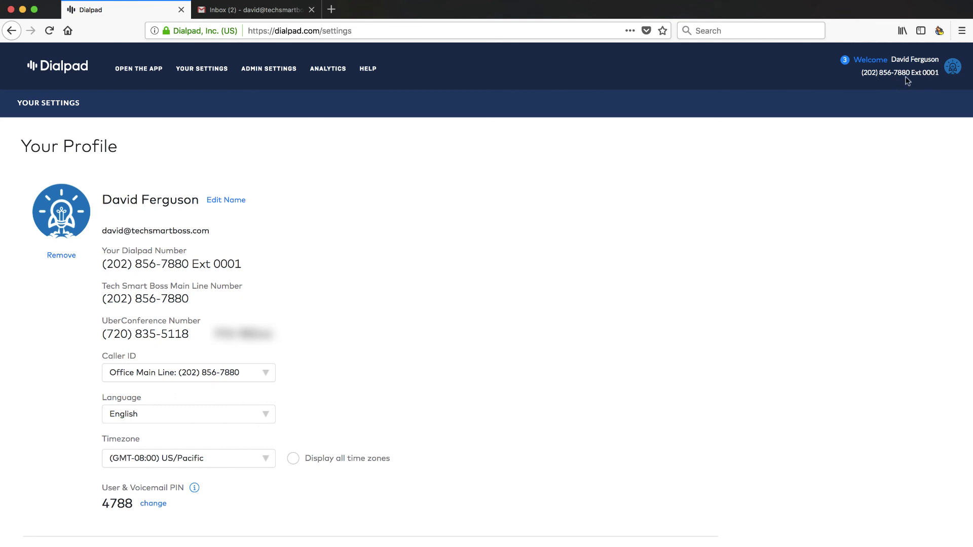
pyautogui.moveTo(950, 72)
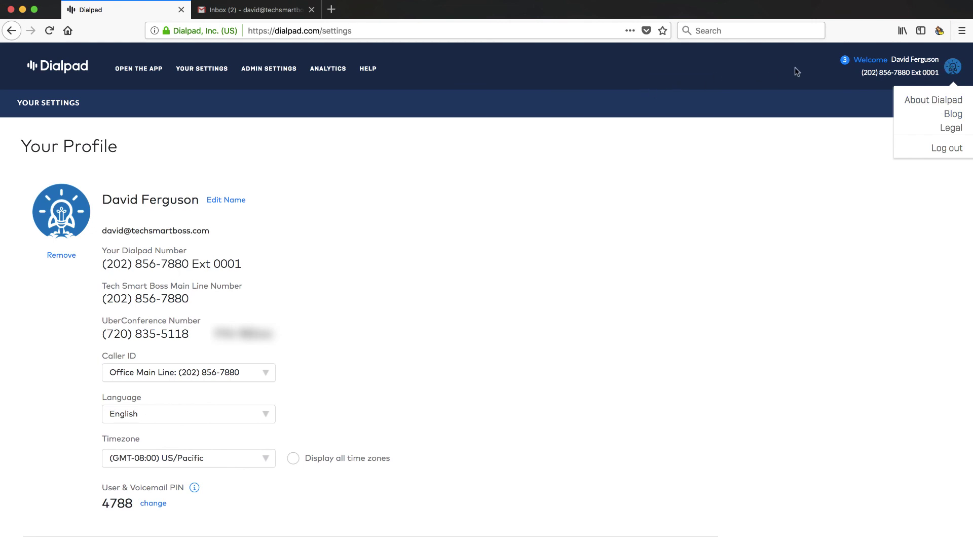
pyautogui.click(872, 61)
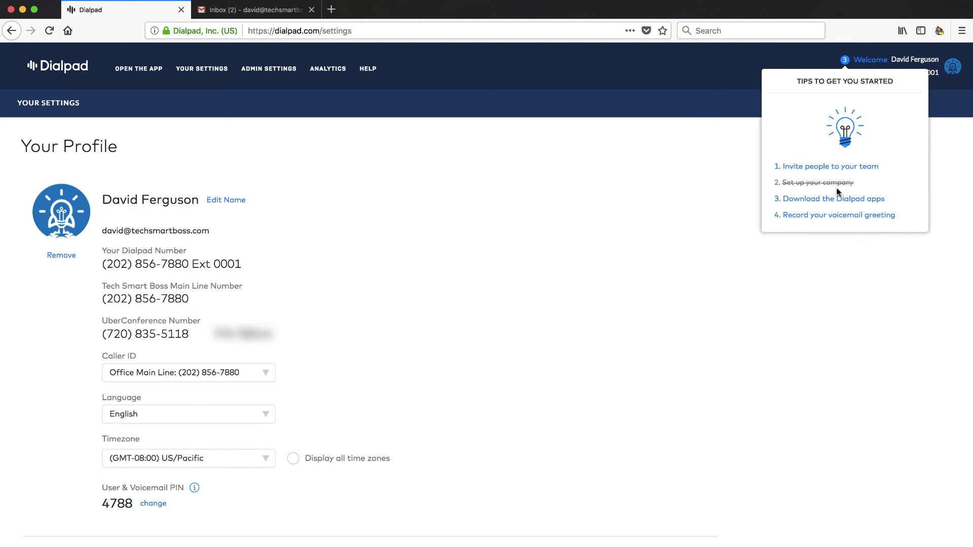
pyautogui.click(63, 71)
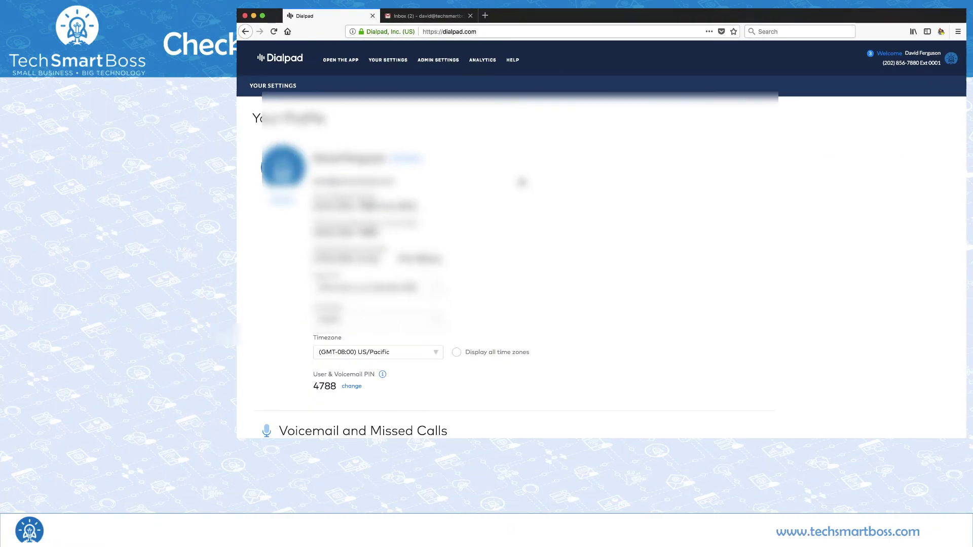